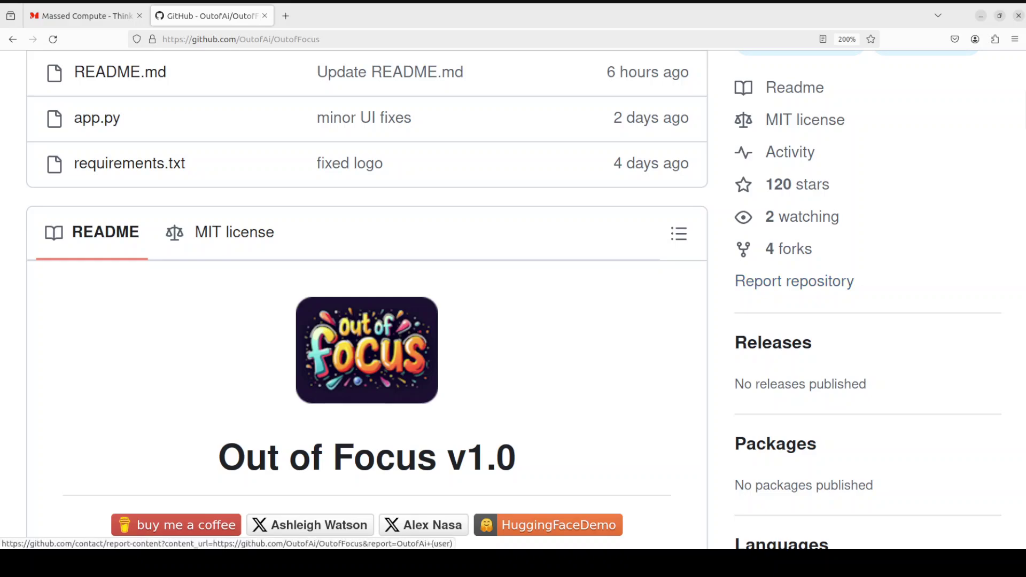
Play the outoffocus.mp4 demo video in the README, skip ahead to the volcano background edit, and pause it
{"action": "left_click_drag", "start_coordinate": [1023, 125], "coordinate": [1022, 163]}
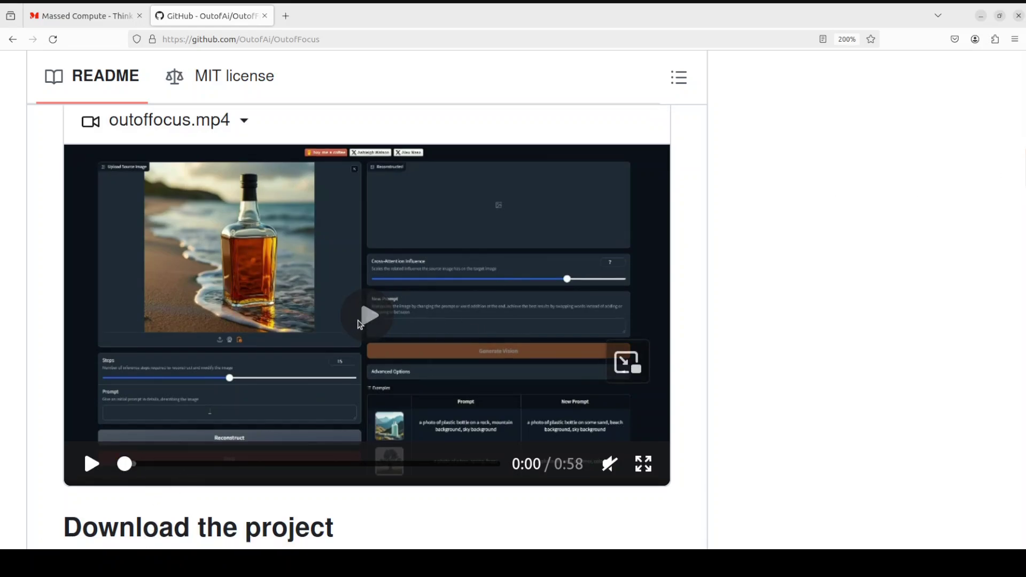
{"action": "left_click", "coordinate": [378, 333]}
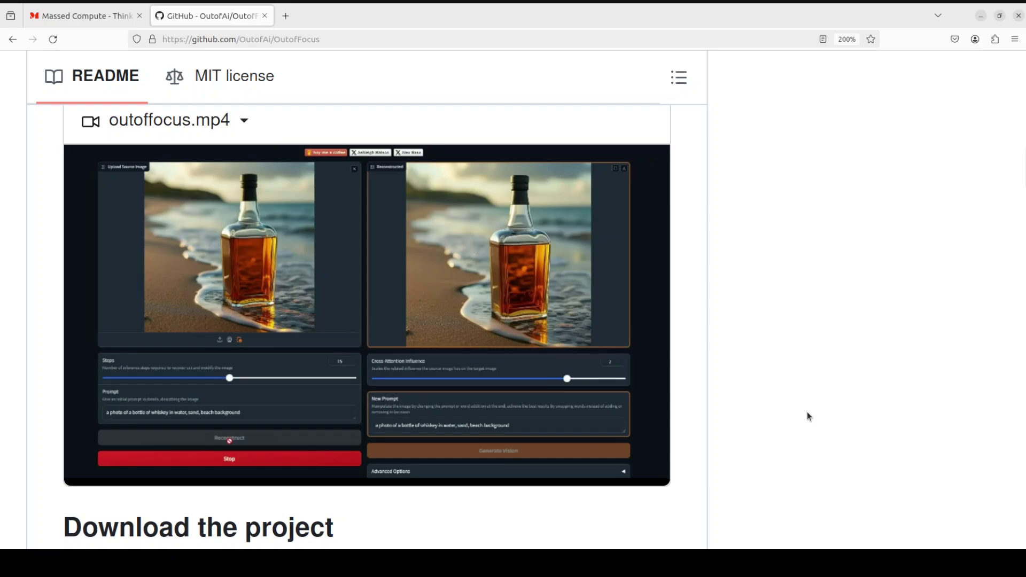
{"action": "mouse_move", "coordinate": [547, 310]}
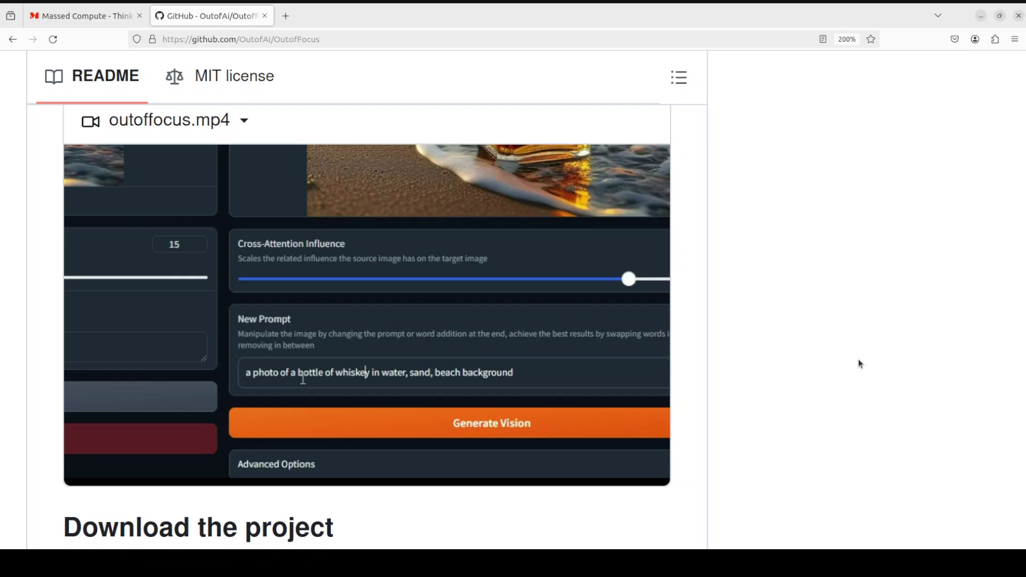
{"action": "mouse_move", "coordinate": [284, 395]}
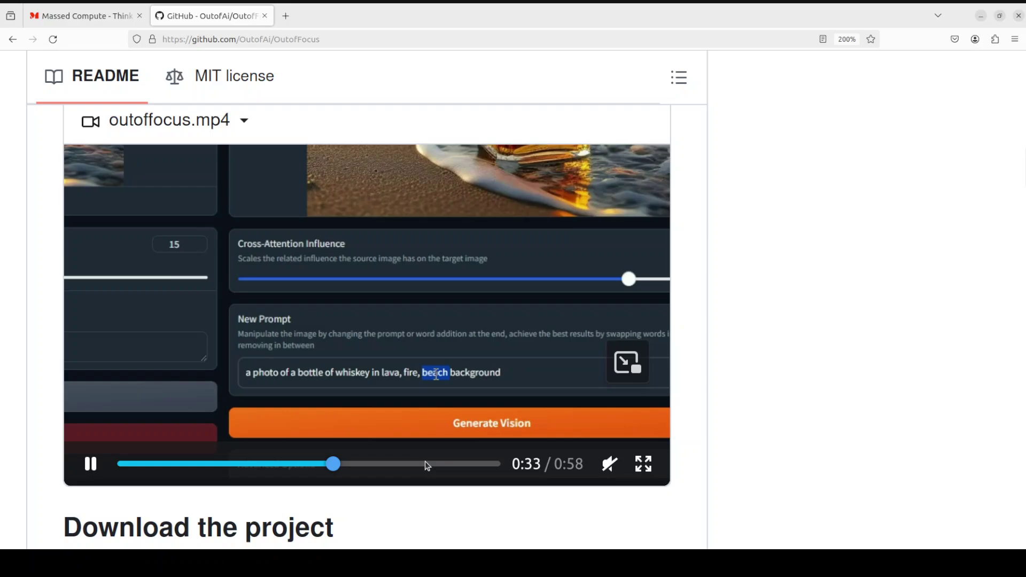
{"action": "left_click", "coordinate": [411, 463]}
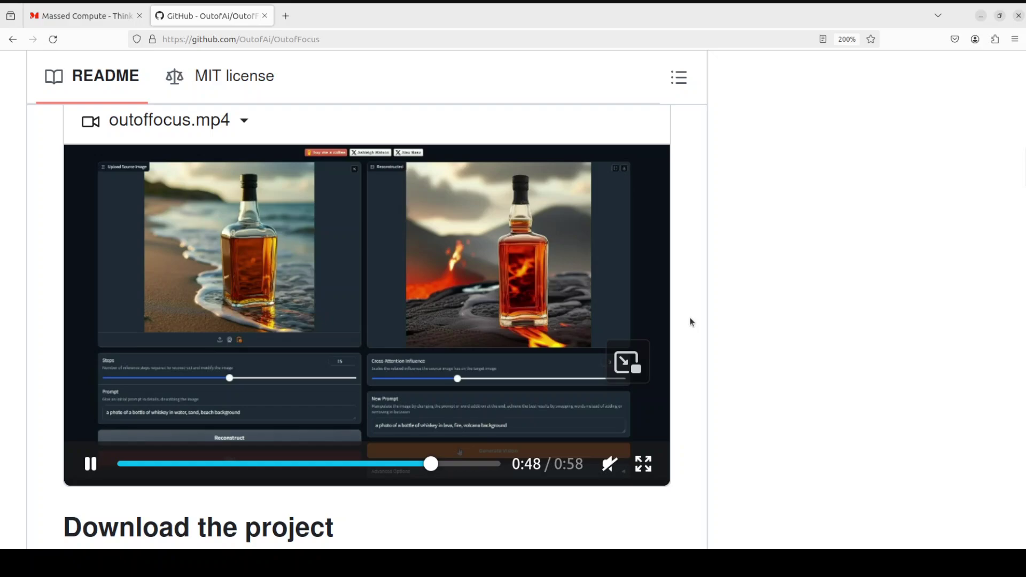
{"action": "left_click", "coordinate": [83, 462]}
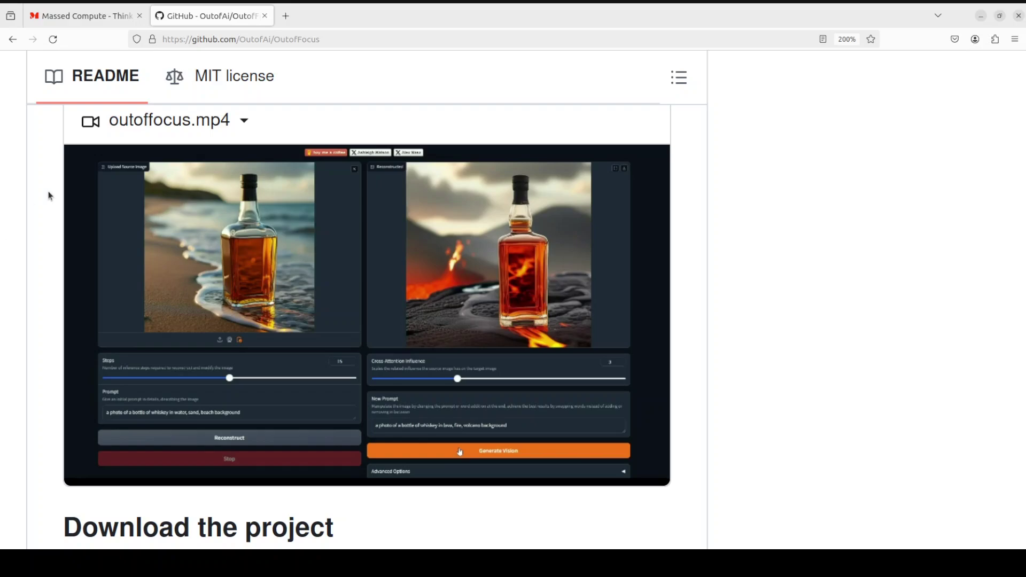
View the Massed Compute home page alongside the OutofFocus repository page
{"action": "left_click", "coordinate": [83, 18]}
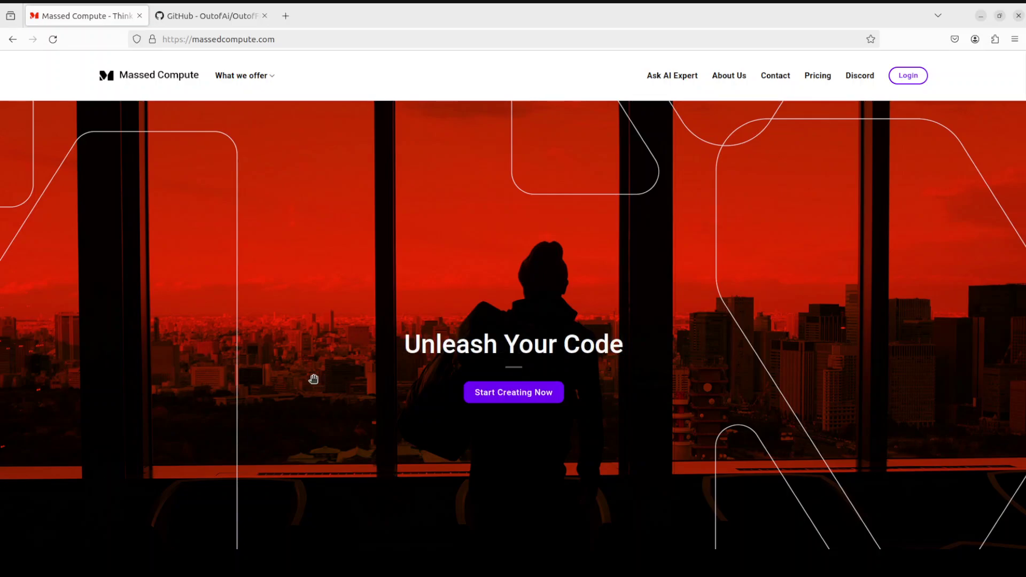
{"action": "key", "text": "ctrl+Tab"}
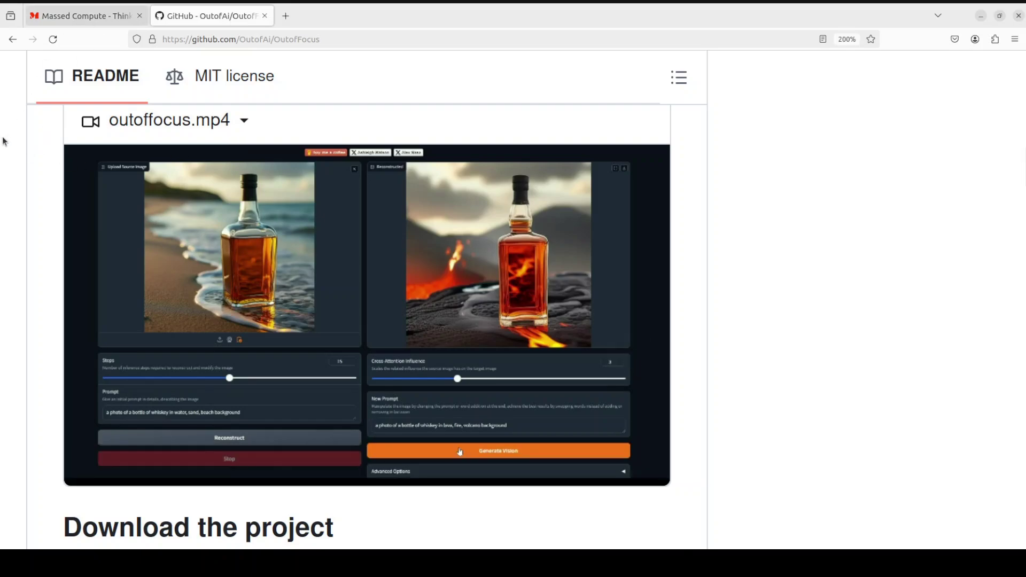
{"action": "key", "text": "ctrl+Tab"}
Switch to the terminal, check the GPU with nvidia-smi, and clear the output
{"action": "key", "text": "alt+Tab"}
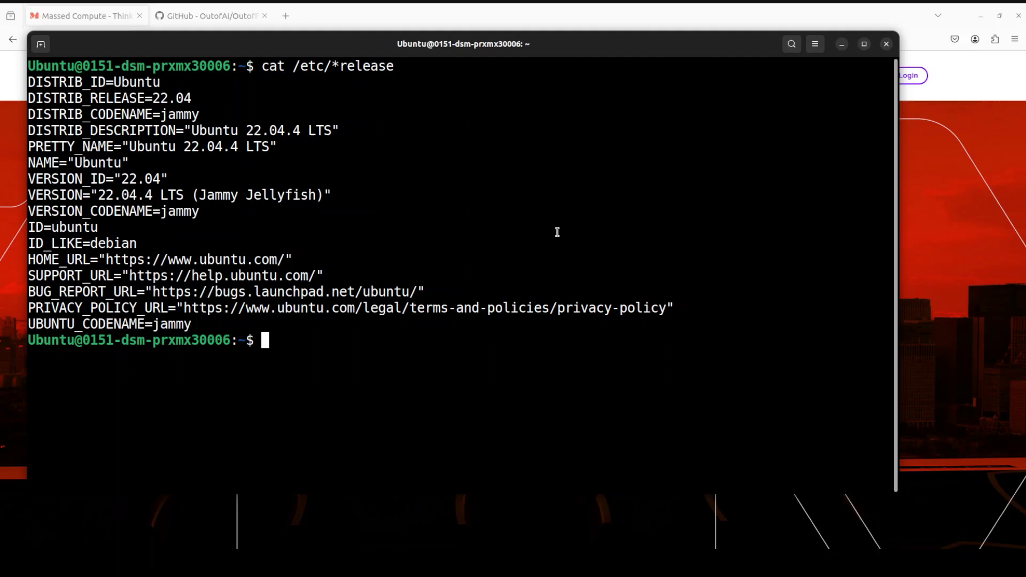
{"action": "type", "text": "nvidia-smi"}
{"action": "key", "text": "Return"}
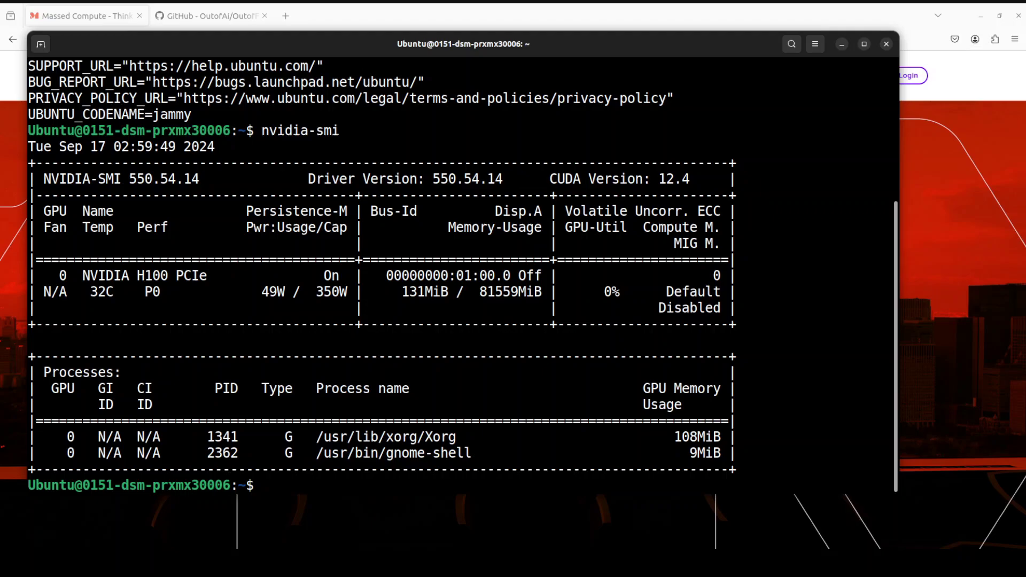
{"action": "type", "text": "clear"}
{"action": "key", "text": "Return"}
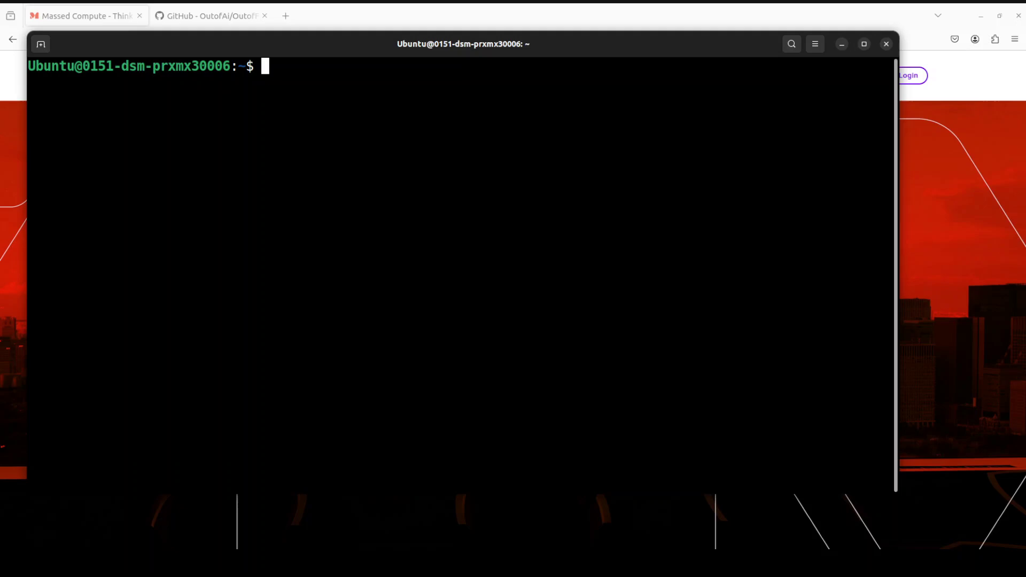
Create and activate a conda environment named out with Python 3.11 using the copied command
{"action": "right_click", "coordinate": [294, 128]}
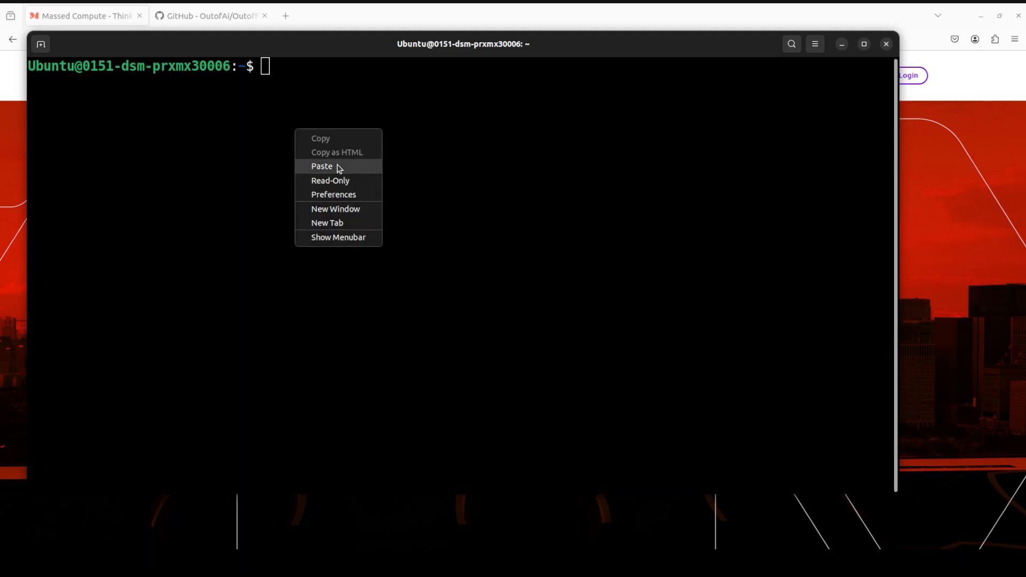
{"action": "left_click", "coordinate": [339, 166]}
{"action": "key", "text": "Return"}
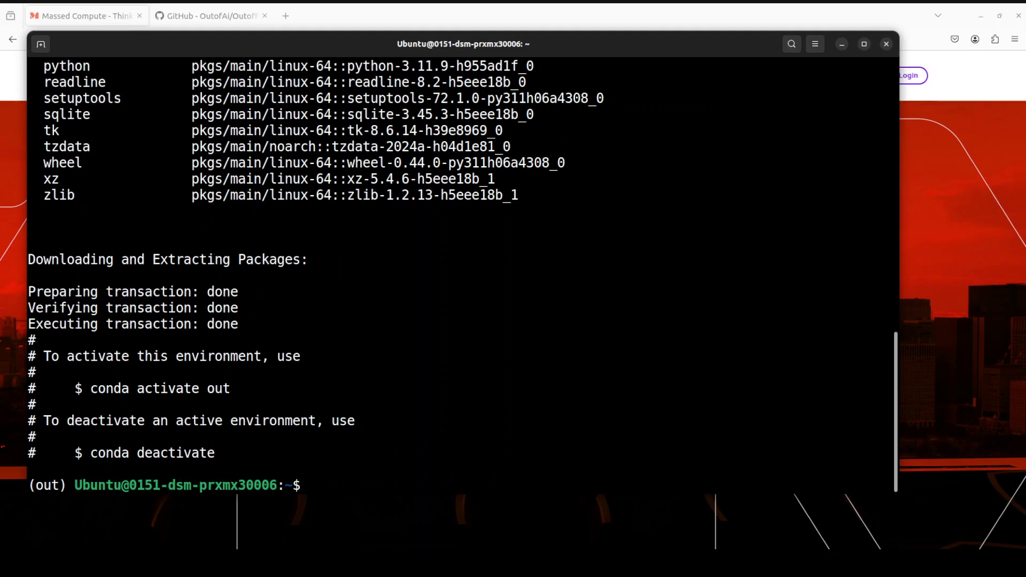
Install torch, torchaudio, torchvision and transformers with pip in the out environment
{"action": "right_click", "coordinate": [556, 290]}
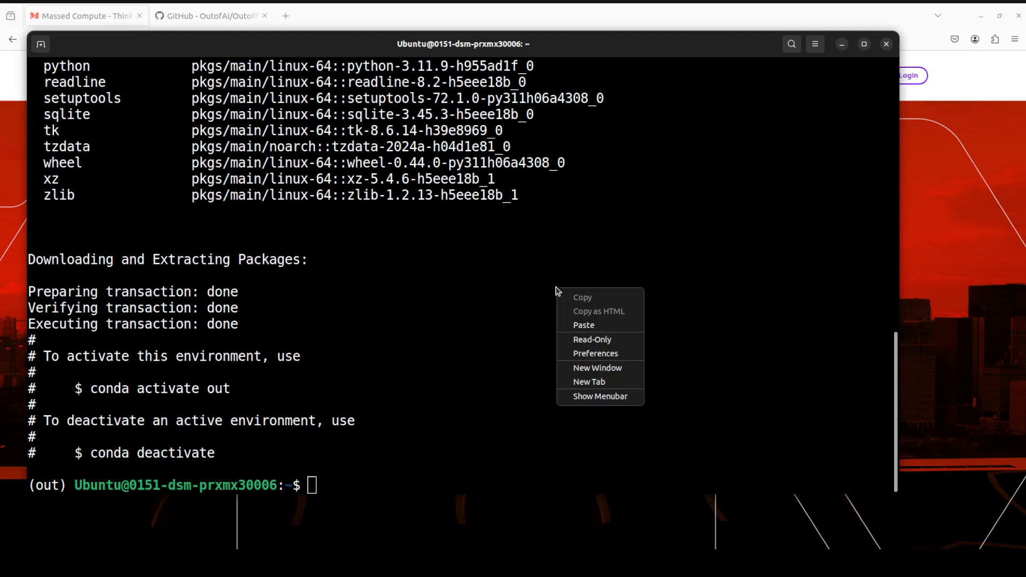
{"action": "left_click", "coordinate": [601, 323]}
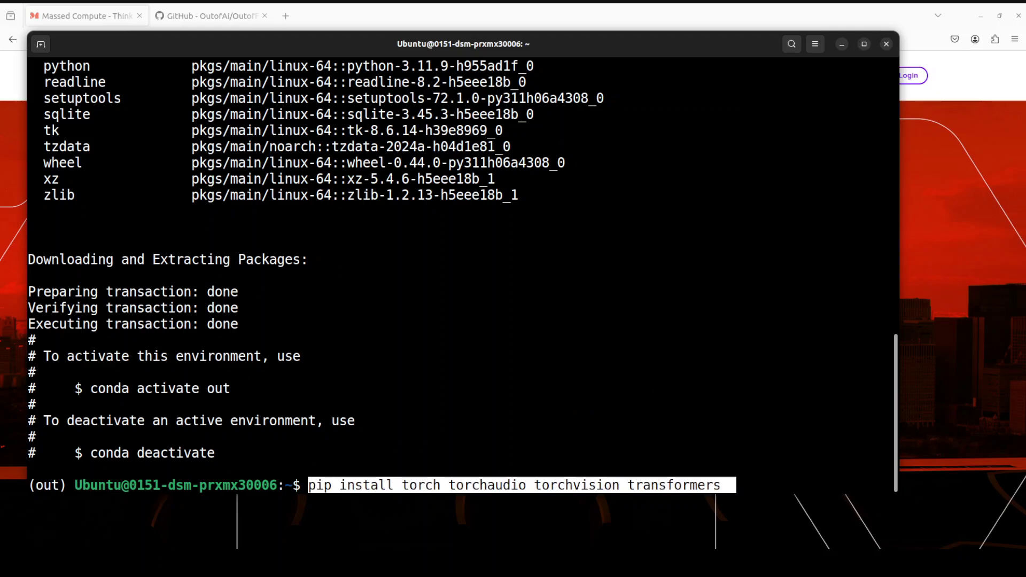
{"action": "key", "text": "Return"}
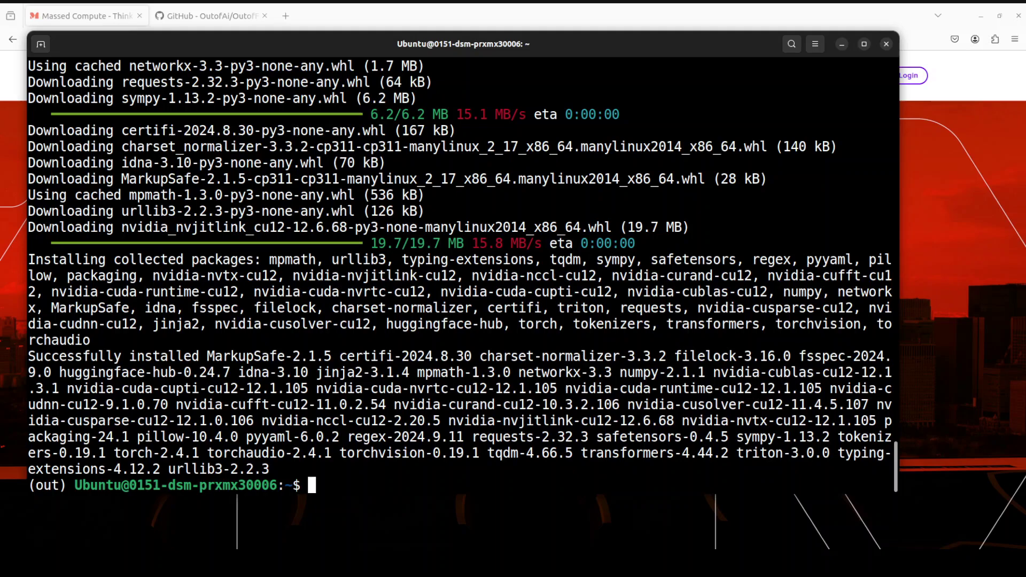
{"action": "right_click", "coordinate": [545, 320]}
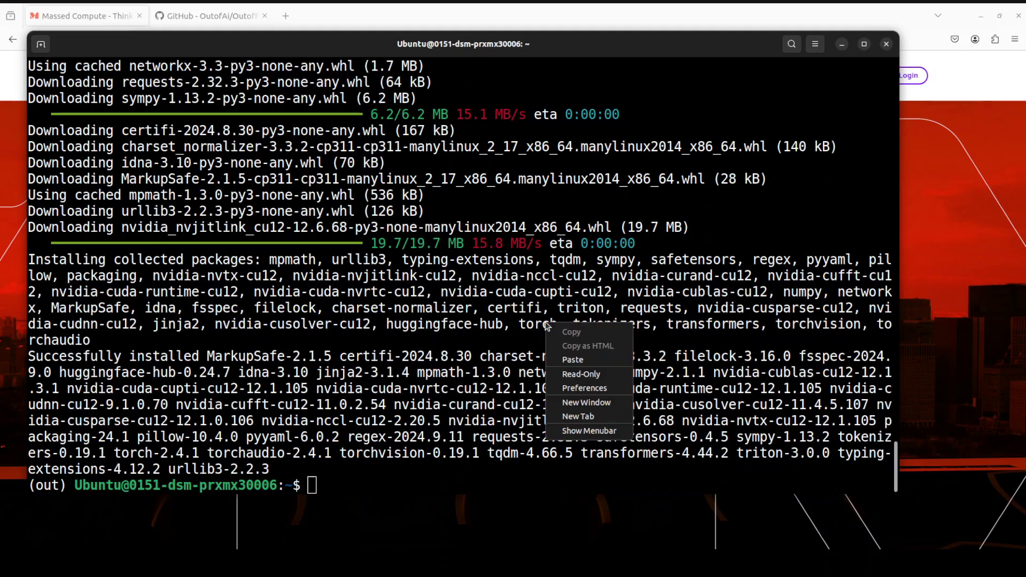
{"action": "left_click", "coordinate": [582, 359]}
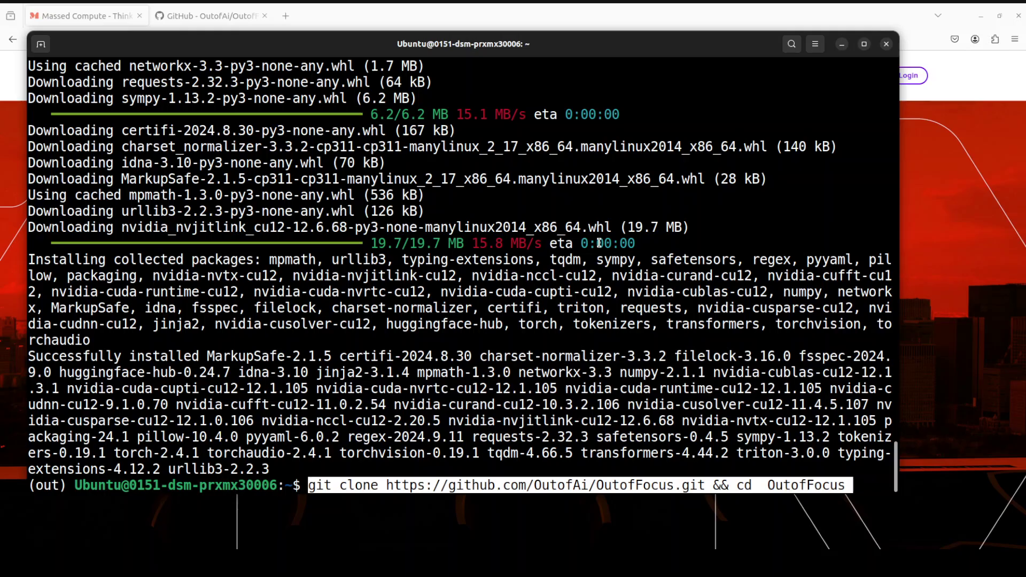
{"action": "key", "text": "Return"}
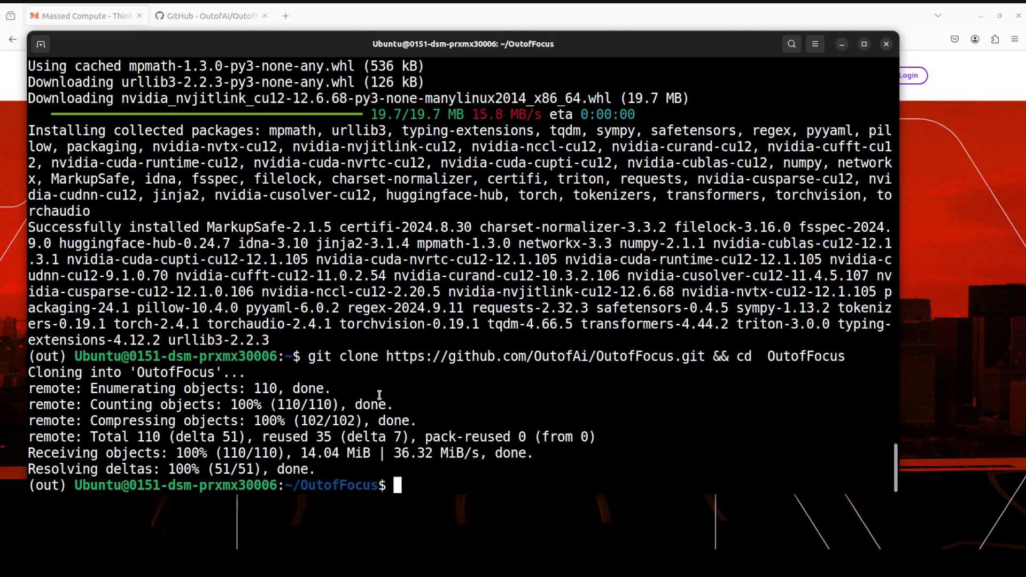
{"action": "type", "text": "clear"}
{"action": "key", "text": "Return"}
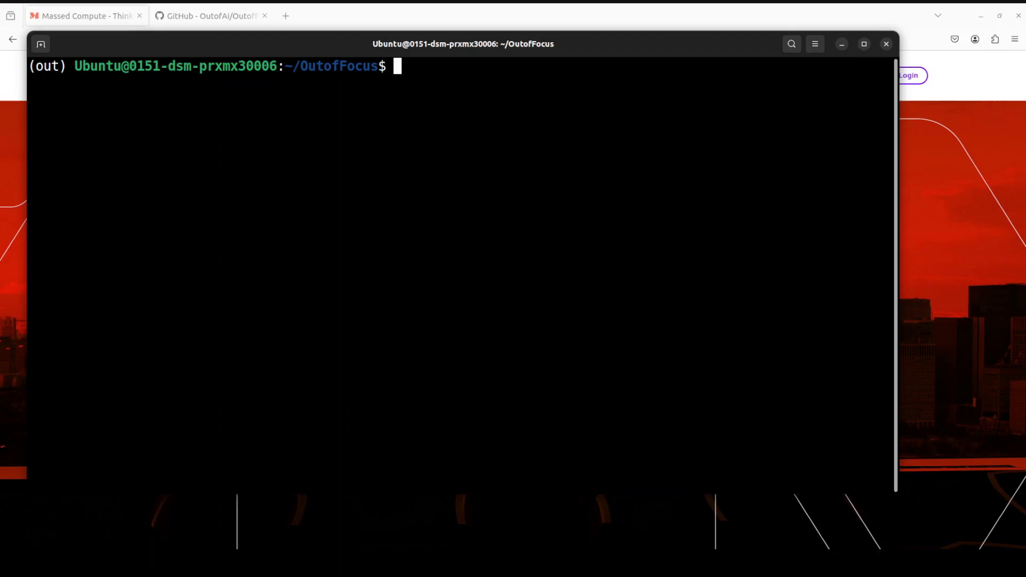
Install the project's dependencies with pip install -r requirements.txt and clear the terminal
{"action": "right_click", "coordinate": [368, 118]}
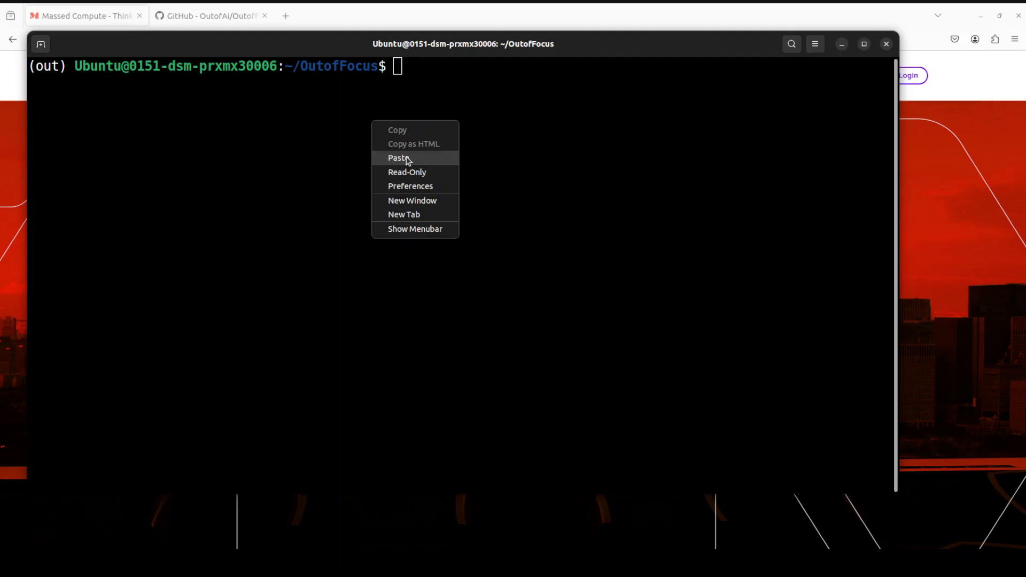
{"action": "left_click", "coordinate": [405, 156]}
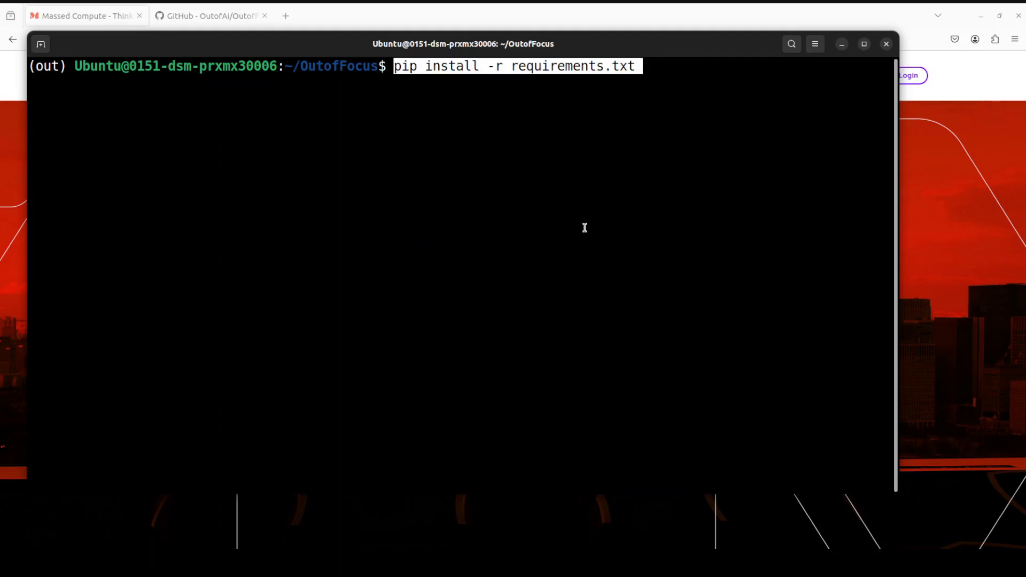
{"action": "key", "text": "Return"}
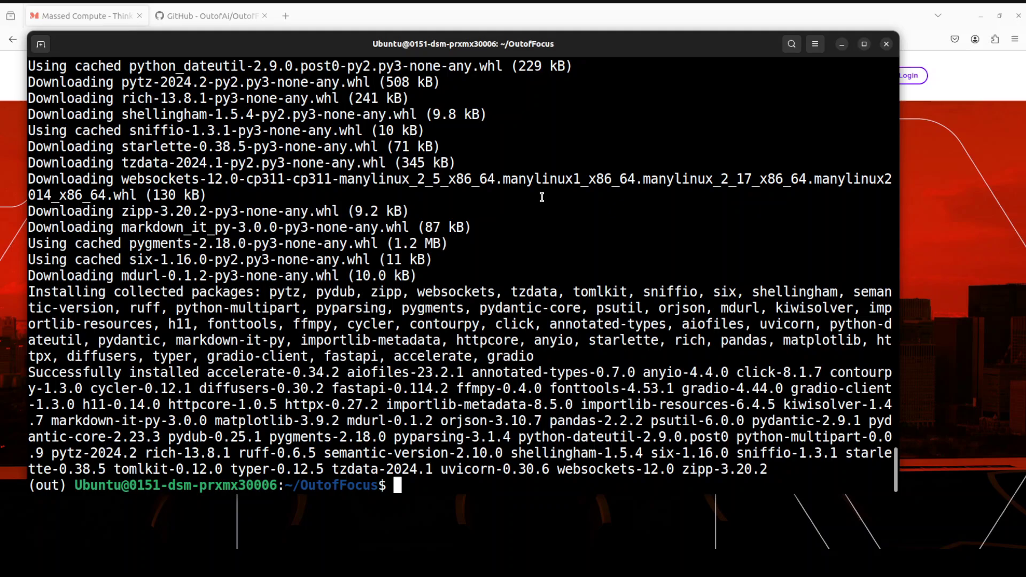
{"action": "type", "text": "clear"}
{"action": "key", "text": "Return"}
Launch the Out of Focus app by running python3 app.py in the project directory
{"action": "right_click", "coordinate": [408, 92]}
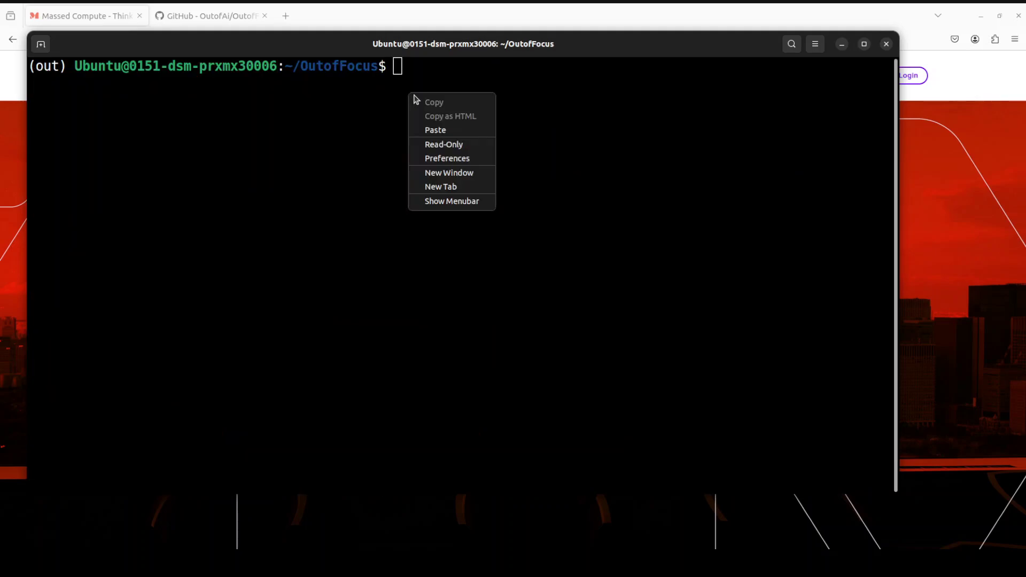
{"action": "left_click", "coordinate": [459, 131]}
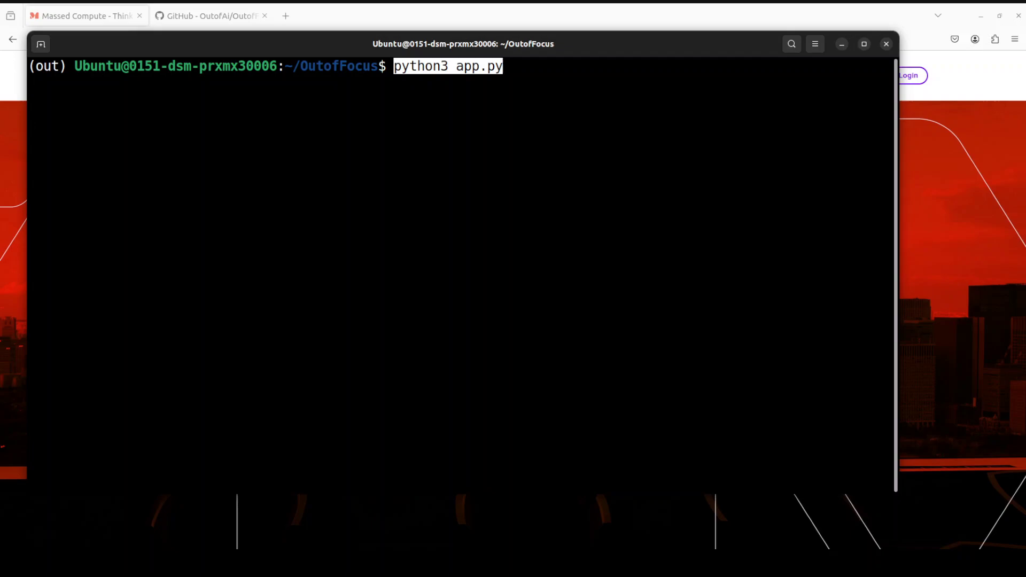
{"action": "key", "text": "Return"}
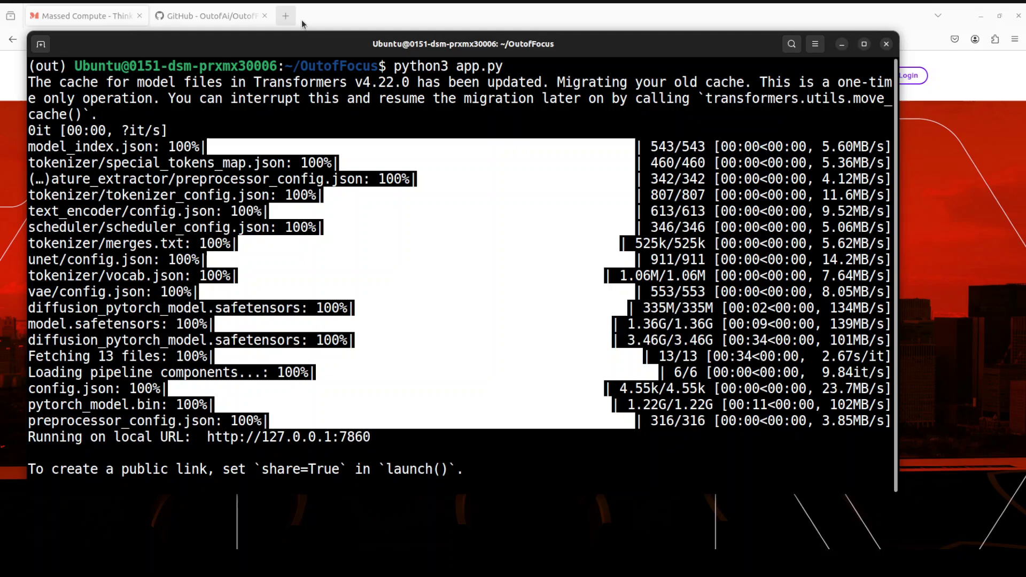
Switch to Firefox and open localhost:7860 in a new browser tab
{"action": "left_click", "coordinate": [286, 16]}
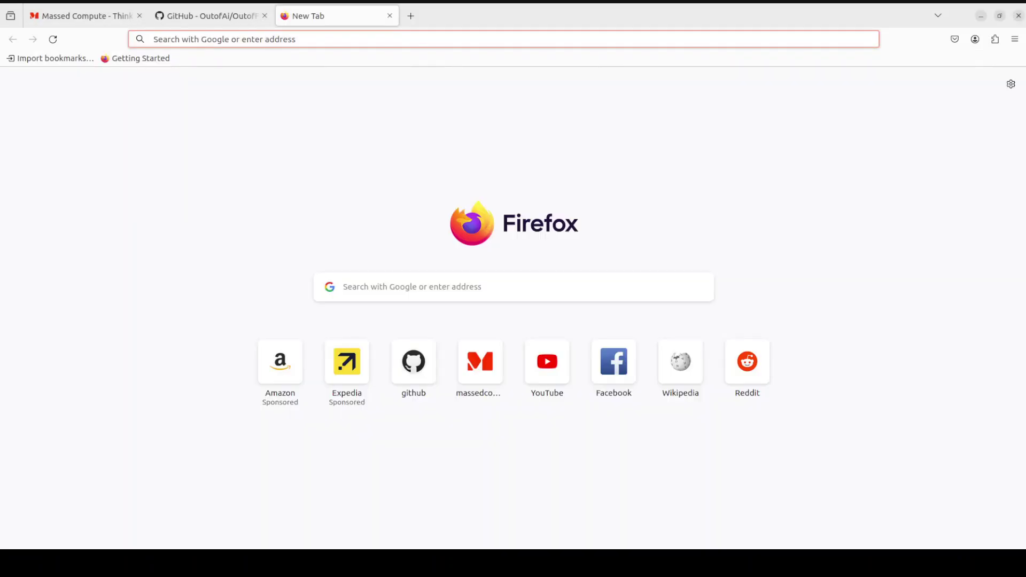
{"action": "type", "text": "localhost:7860"}
{"action": "key", "text": "Return"}
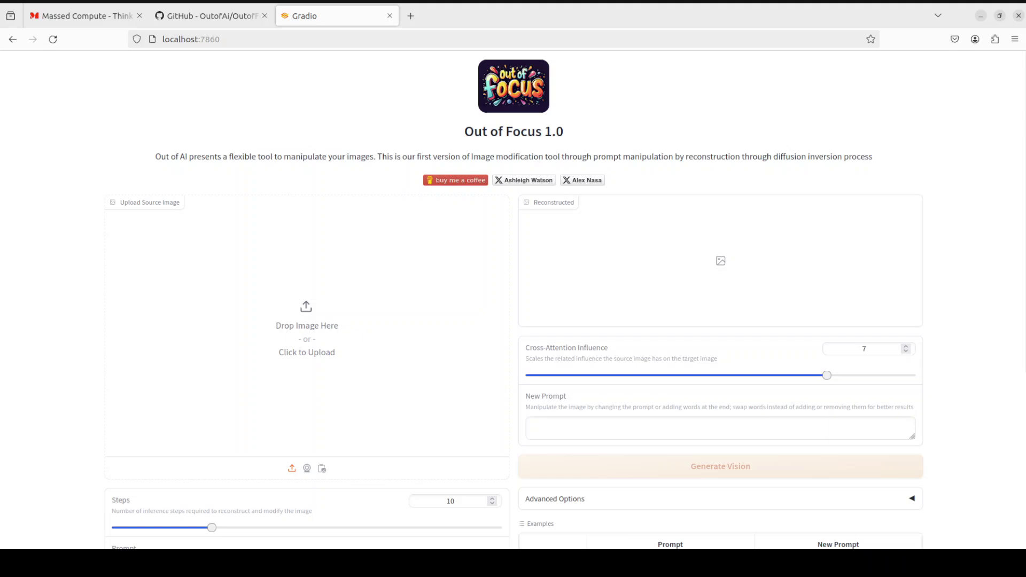
Reload the Gradio page in dark mode by adding ?__theme=dark to its address
{"action": "left_click", "coordinate": [230, 42]}
{"action": "left_click", "coordinate": [230, 42]}
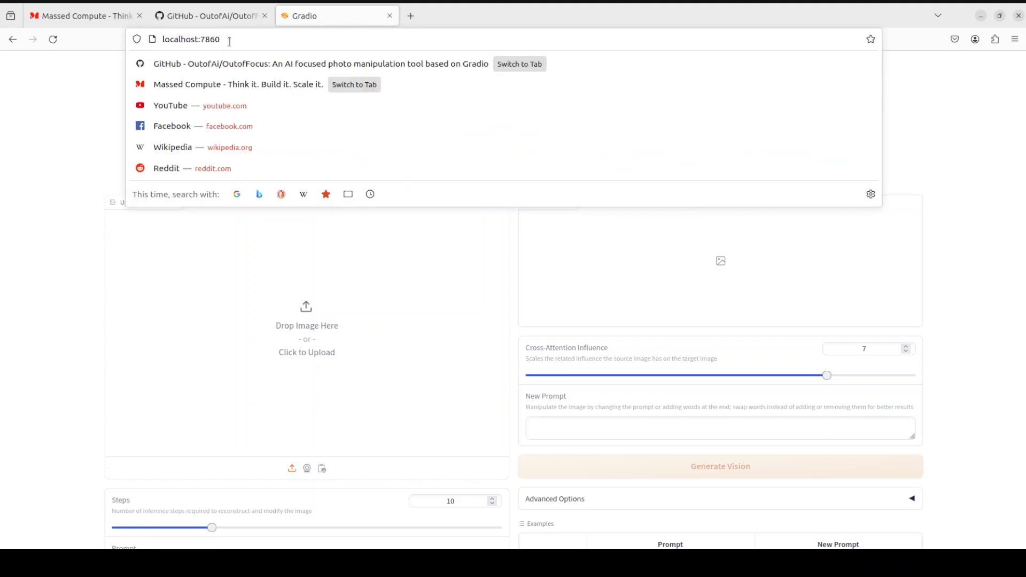
{"action": "type", "text": "?__theme=dark"}
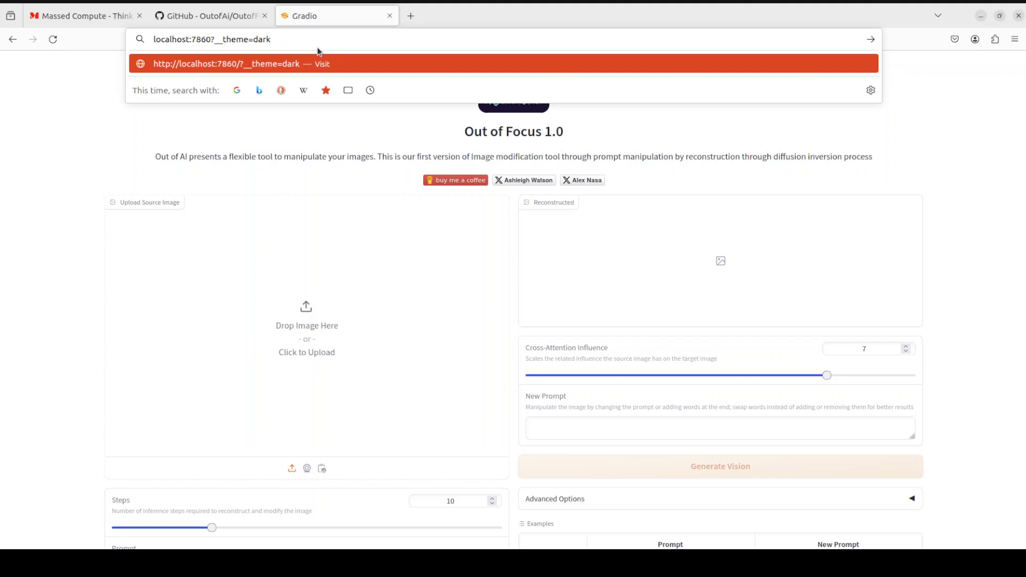
{"action": "key", "text": "Return"}
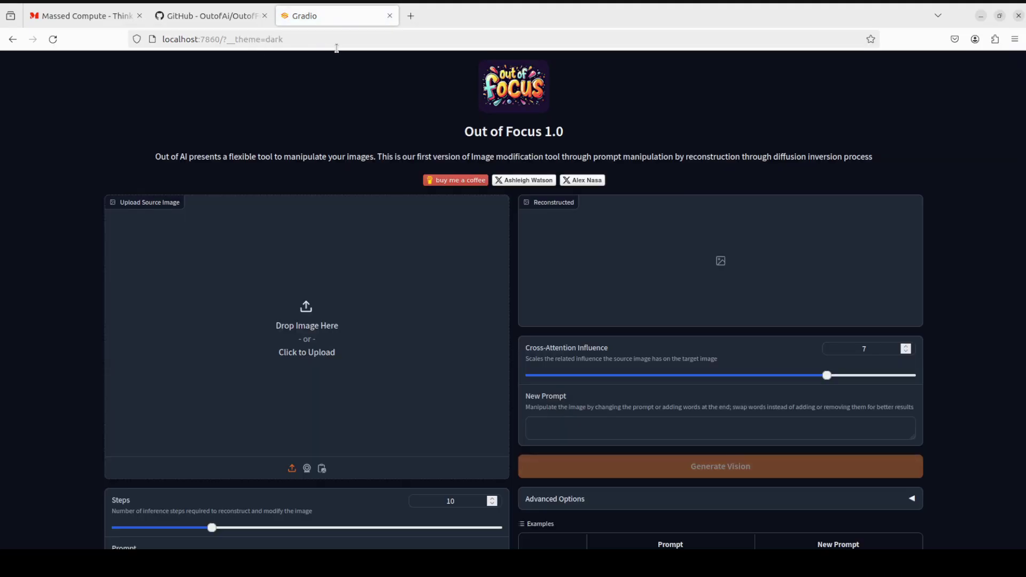
Set the page zoom to 120% and look over the app's settings and example prompts
{"action": "left_click", "coordinate": [1015, 41]}
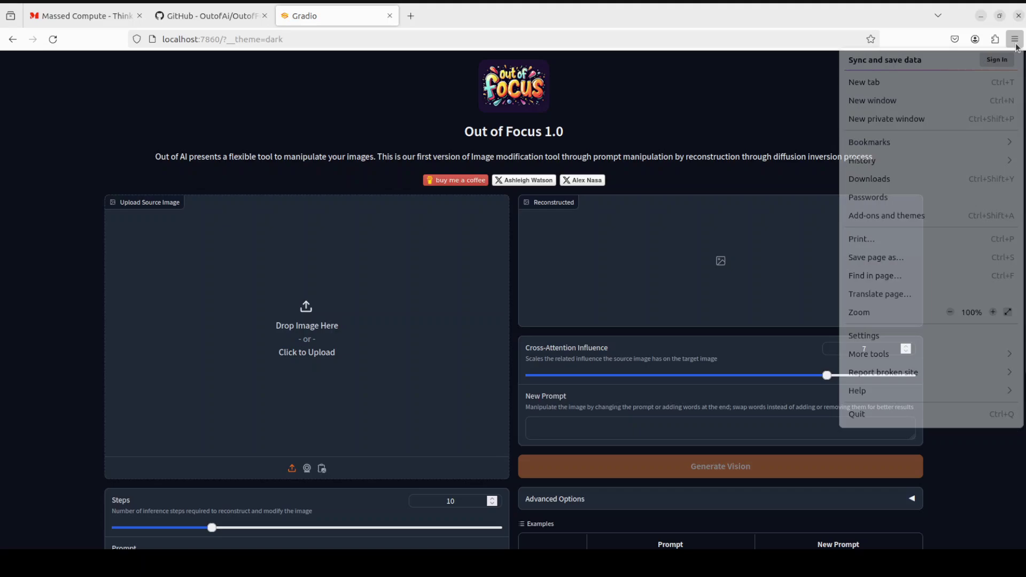
{"action": "left_click", "coordinate": [993, 314]}
{"action": "left_click", "coordinate": [993, 314]}
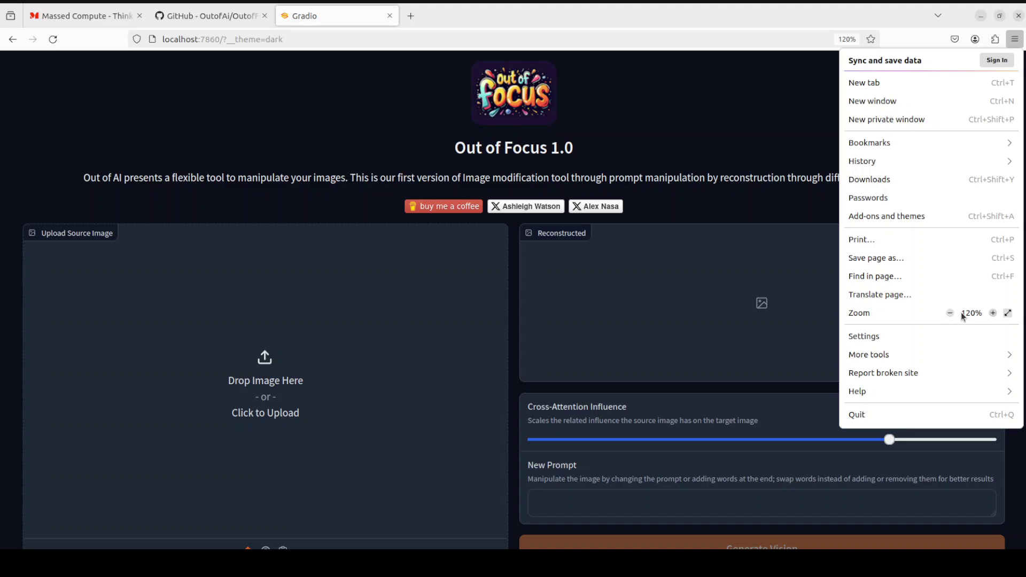
{"action": "left_click", "coordinate": [768, 126]}
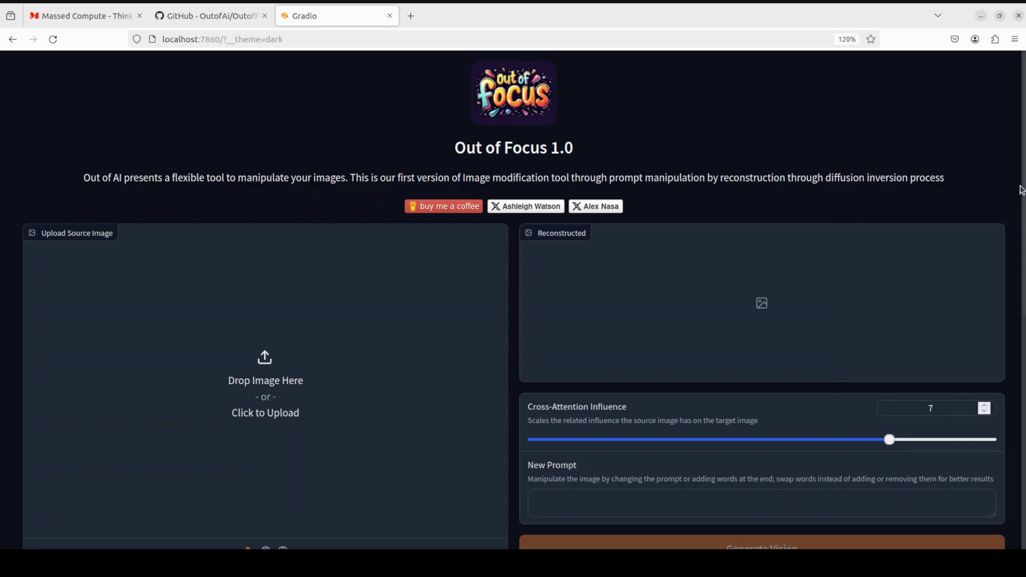
{"action": "scroll", "coordinate": [1022, 219], "scroll_direction": "down", "scroll_amount": 2}
{"action": "scroll", "coordinate": [513, 299], "scroll_direction": "down", "scroll_amount": 3}
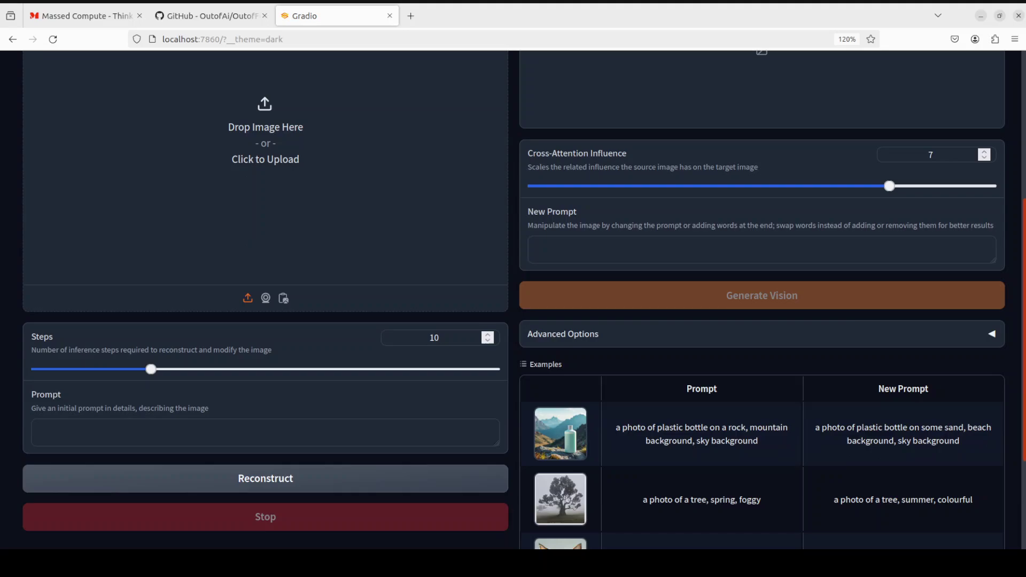
Change the new prompt to "a photo of plastic bottle on molten lava, beach background, dark sky background" and generate the image
{"action": "scroll", "coordinate": [513, 299], "scroll_direction": "up", "scroll_amount": 1}
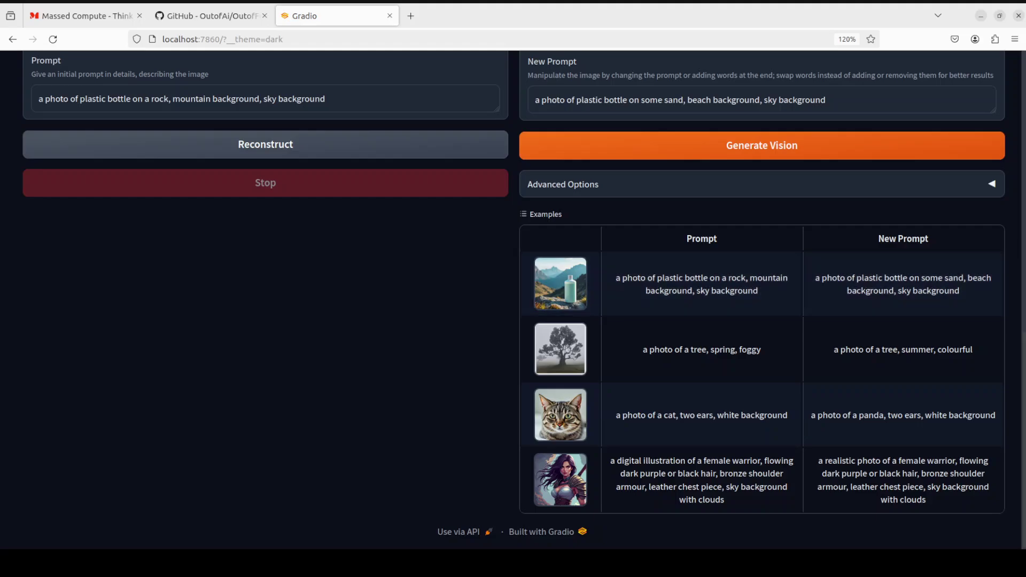
{"action": "scroll", "coordinate": [524, 300], "scroll_direction": "up", "scroll_amount": 5}
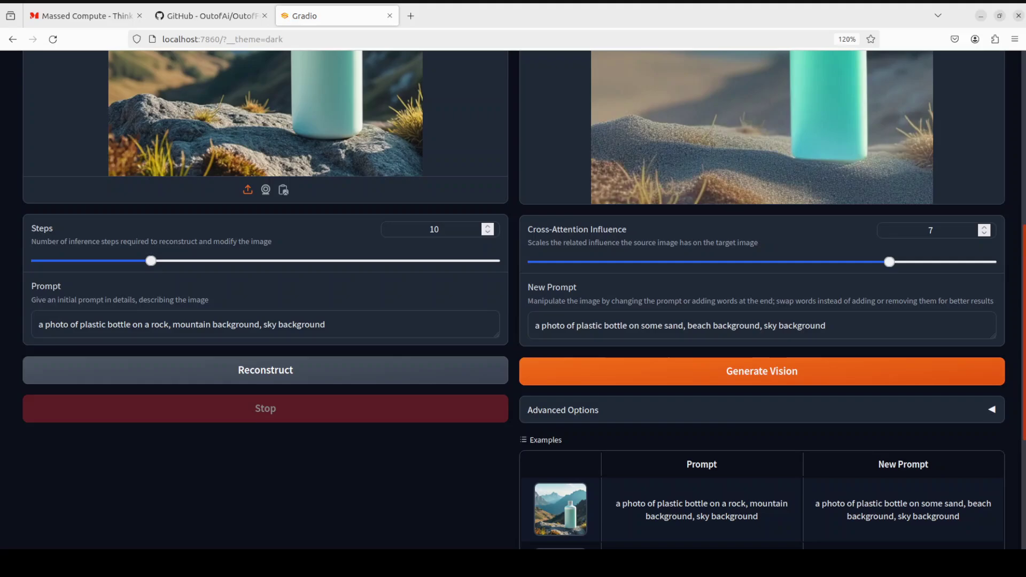
{"action": "scroll", "coordinate": [524, 300], "scroll_direction": "up", "scroll_amount": 3}
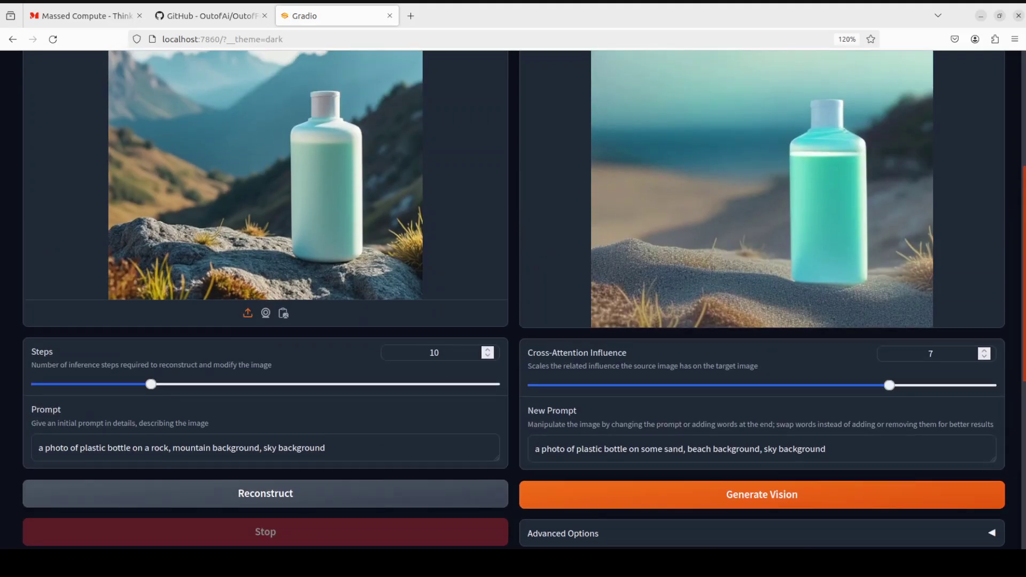
{"action": "scroll", "coordinate": [315, 286], "scroll_direction": "up", "scroll_amount": 1}
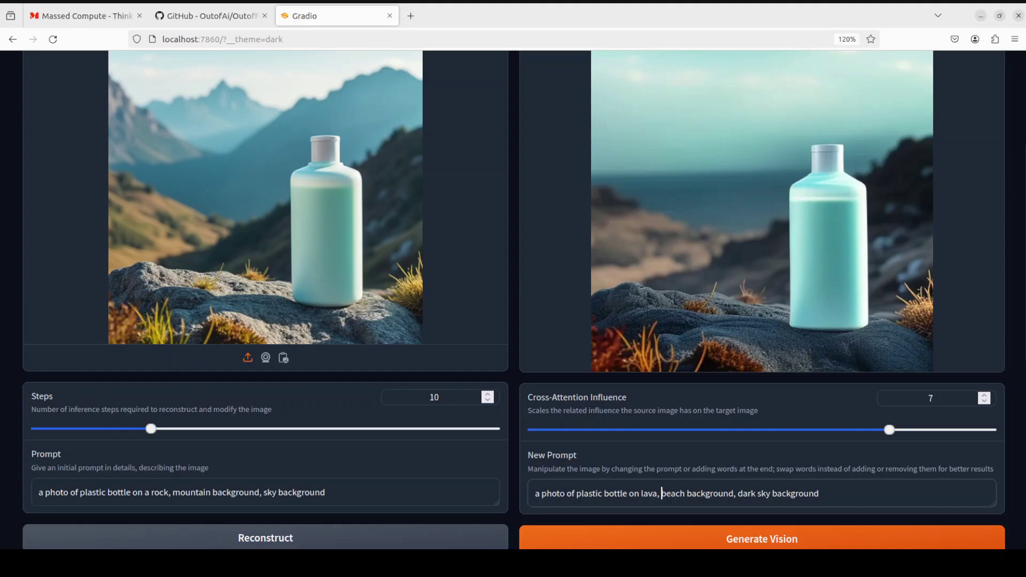
{"action": "key", "text": "ctrl+Left"}
{"action": "type", "text": "molten"}
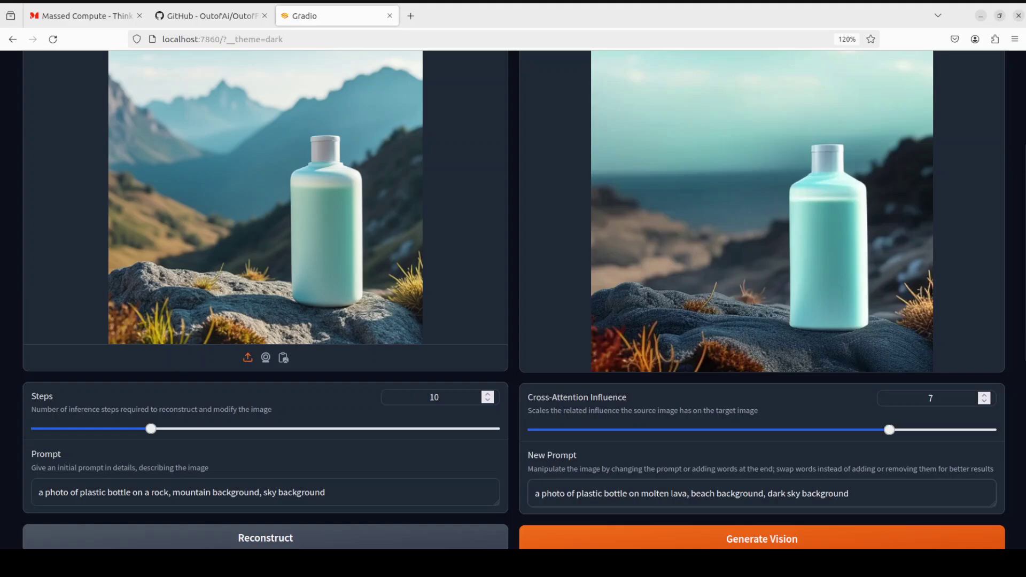
{"action": "left_click", "coordinate": [741, 540]}
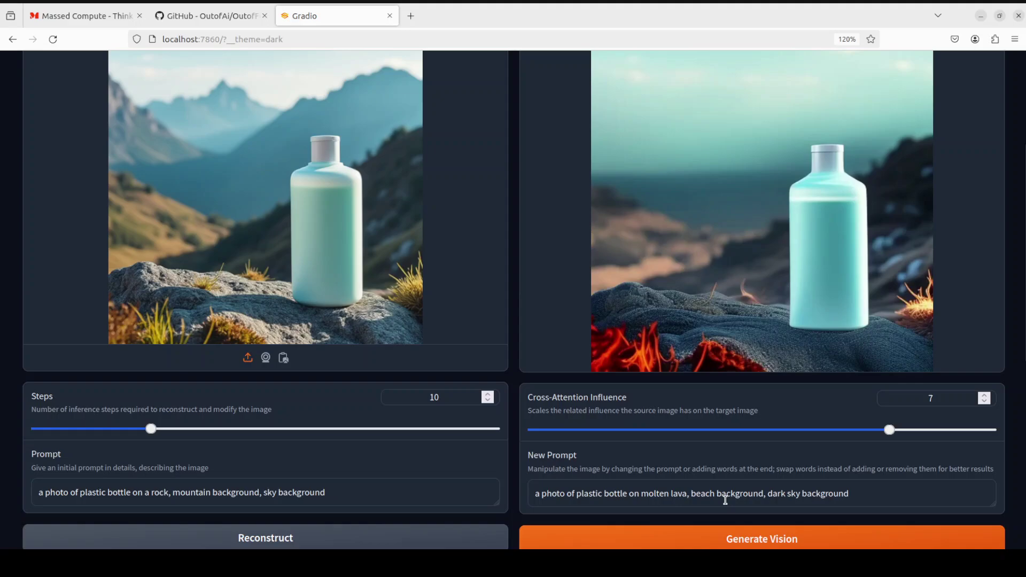
Insert "with red drink in it" after "plastic bottle" in the new prompt and generate the image again
{"action": "left_click", "coordinate": [629, 494]}
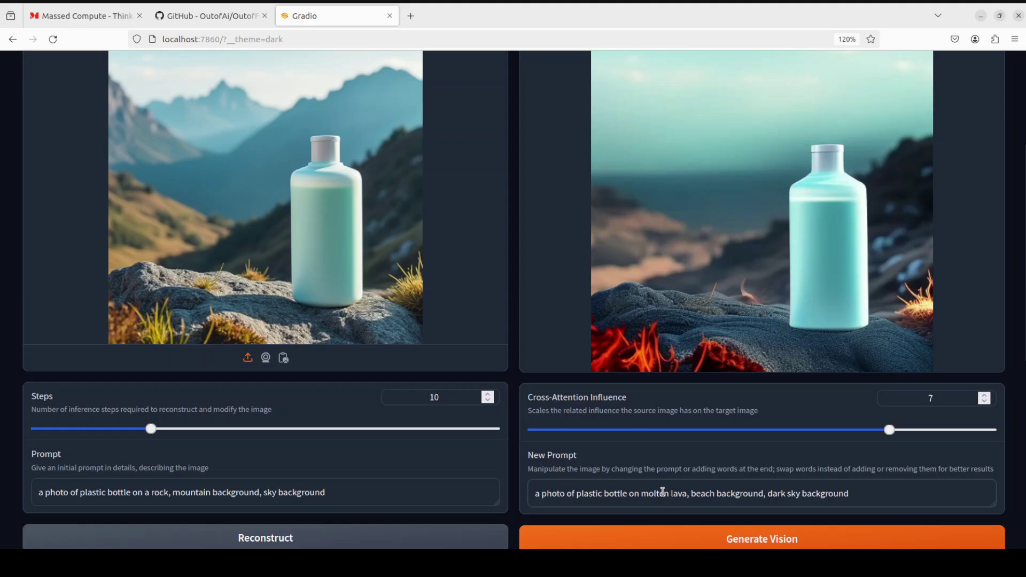
{"action": "type", "text": "with "}
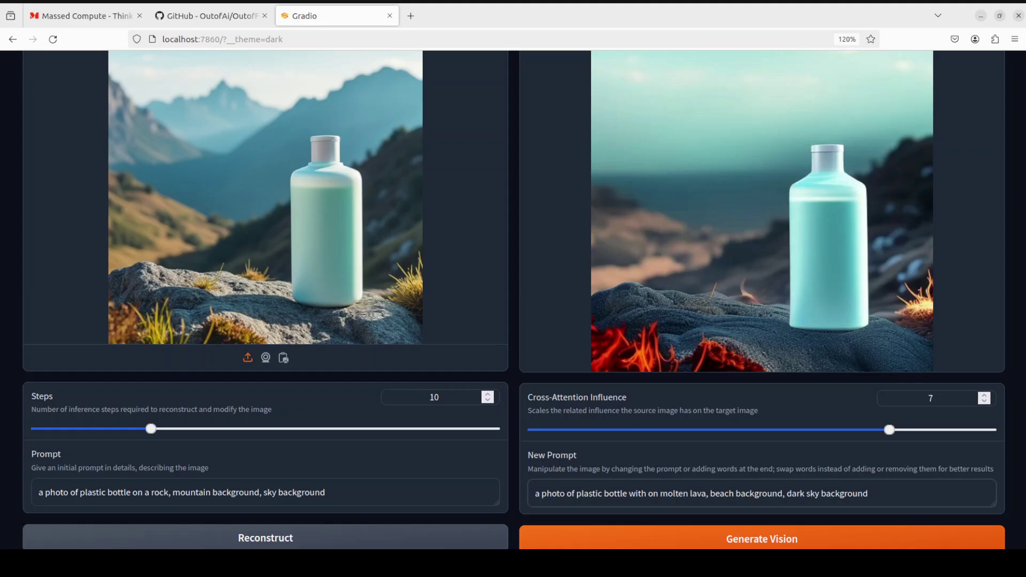
{"action": "type", "text": "red drink in"}
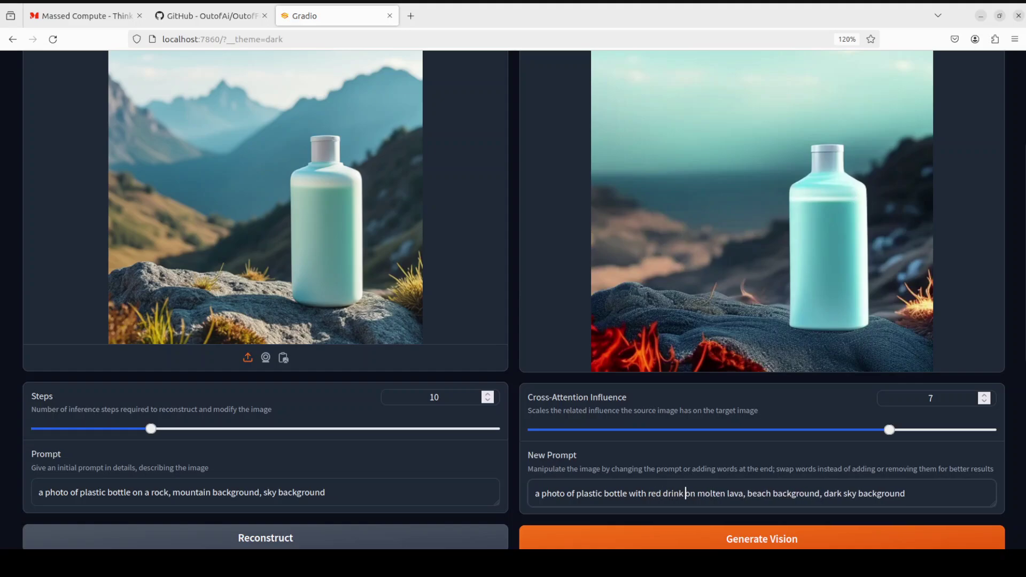
{"action": "type", "text": " it"}
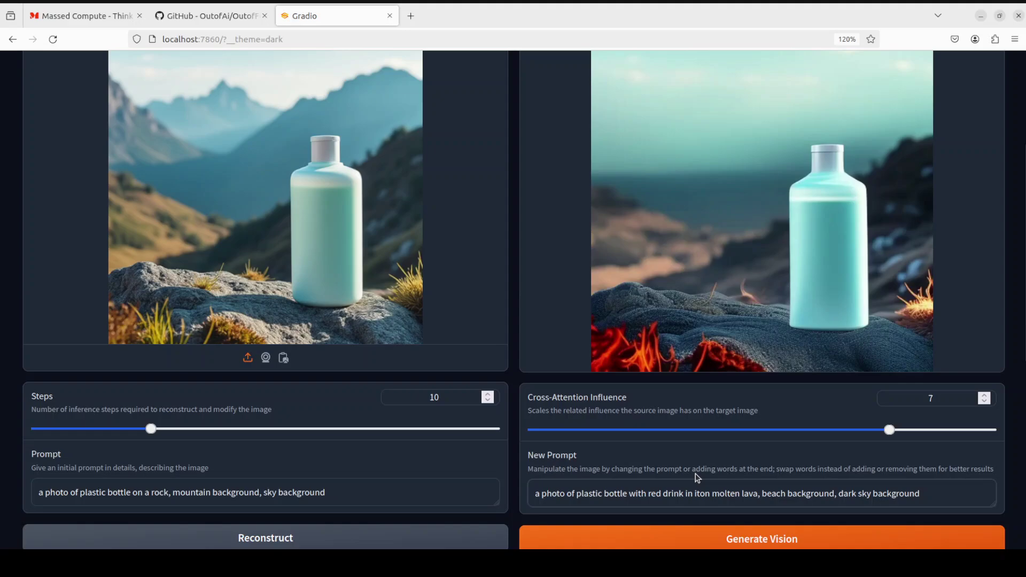
{"action": "left_click", "coordinate": [746, 542]}
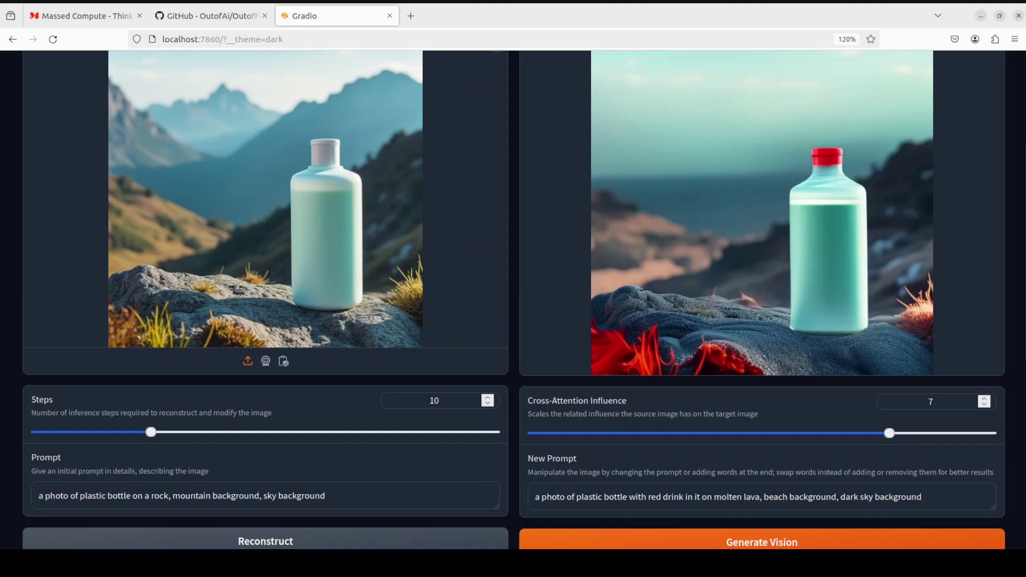
Replace the bottle source image with komodo.PNG from the images folder
{"action": "scroll", "coordinate": [513, 299], "scroll_direction": "up", "scroll_amount": 3}
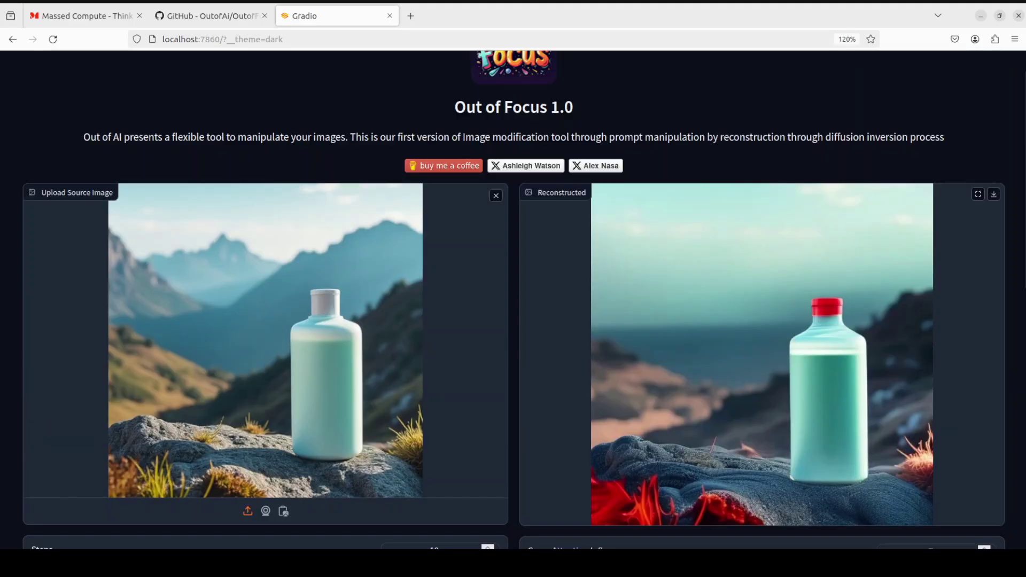
{"action": "left_click", "coordinate": [496, 197]}
{"action": "left_click", "coordinate": [274, 347]}
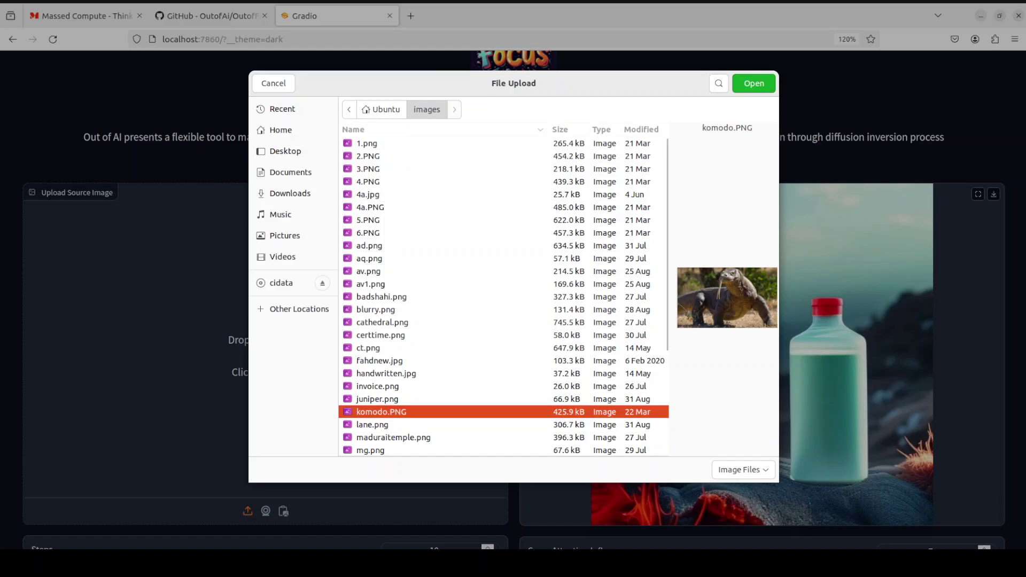
{"action": "double_click", "coordinate": [402, 413]}
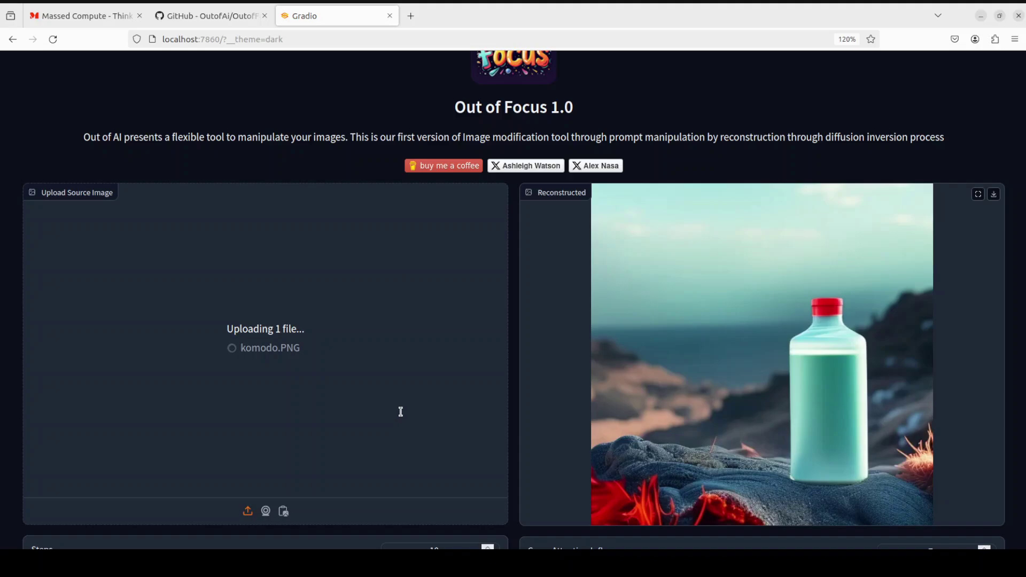
Set the source image's prompt to "a photo of Komodo dragon in the wild, bush background" and reconstruct the image
{"action": "scroll", "coordinate": [473, 350], "scroll_direction": "down", "scroll_amount": 3}
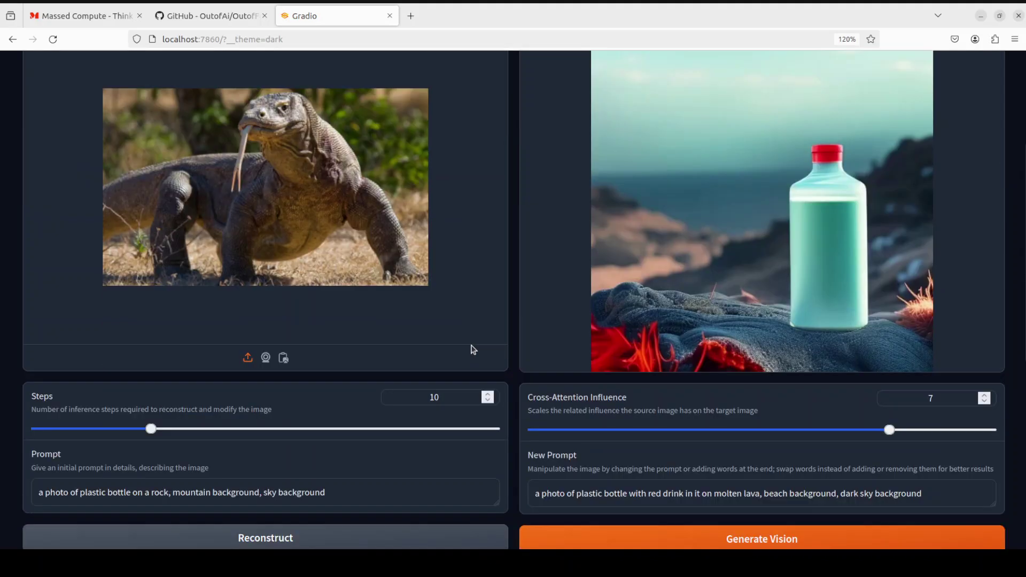
{"action": "scroll", "coordinate": [131, 424], "scroll_direction": "down", "scroll_amount": 3}
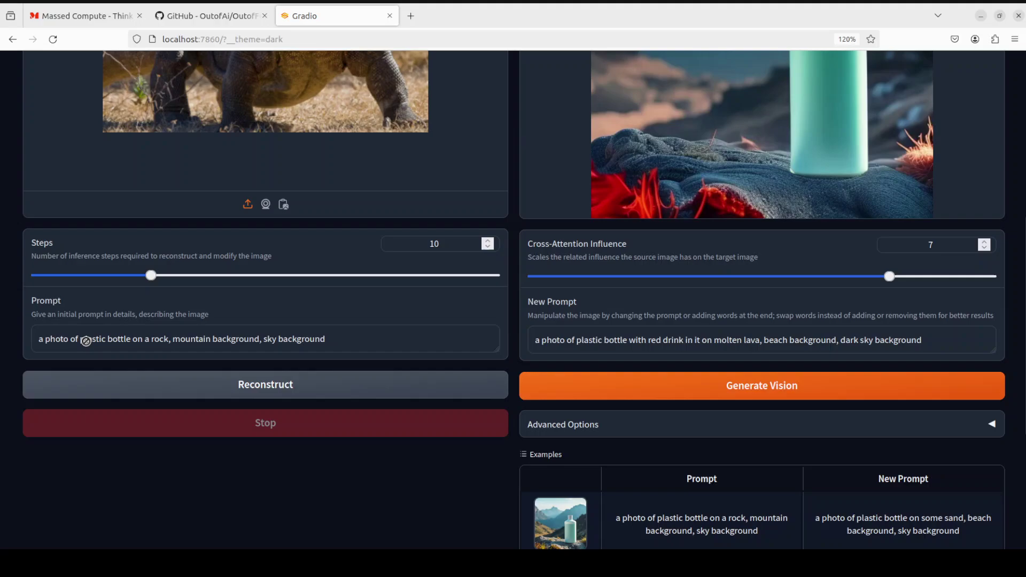
{"action": "left_click_drag", "start_coordinate": [82, 342], "coordinate": [370, 338]}
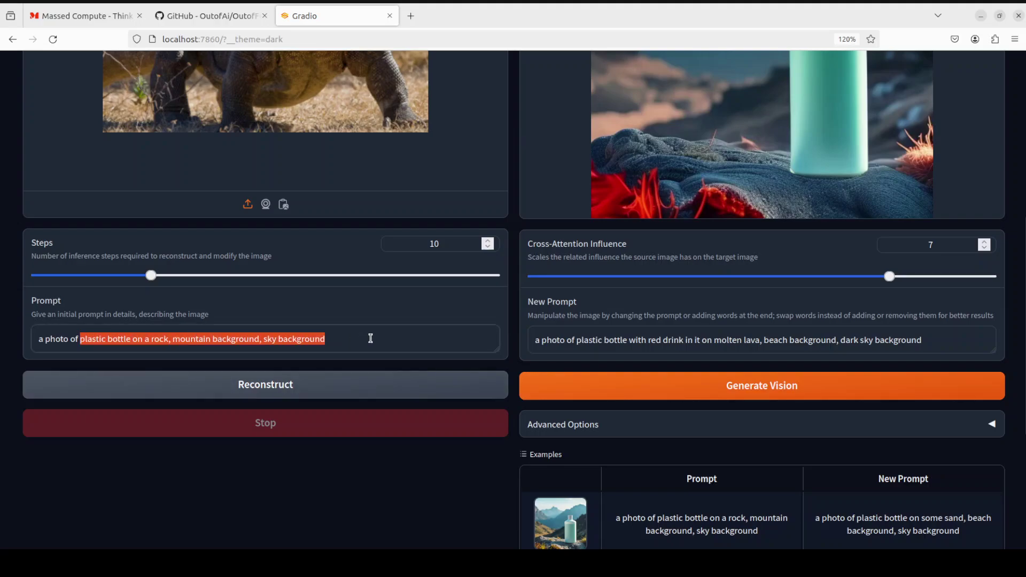
{"action": "type", "text": "Kom"}
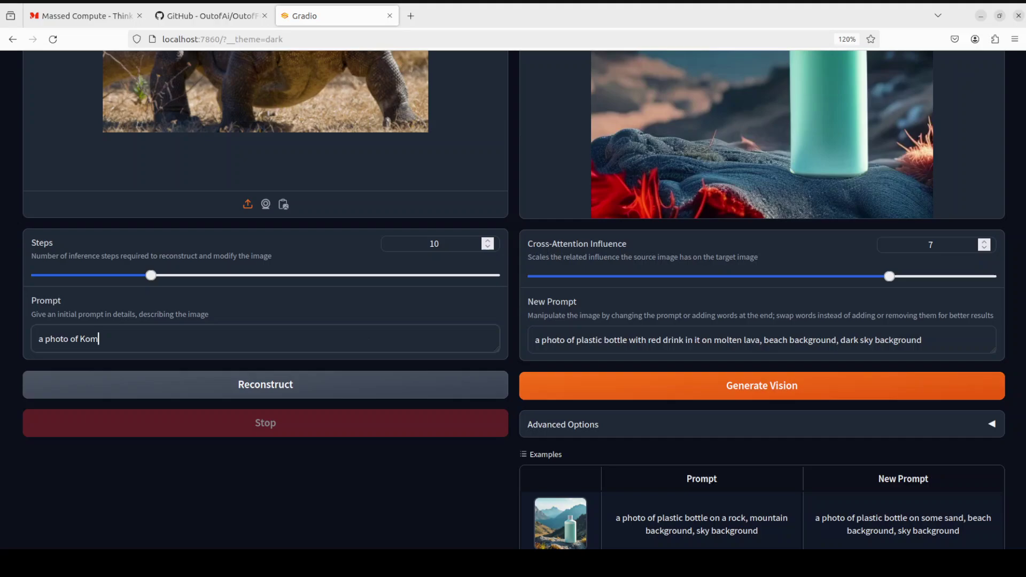
{"action": "type", "text": "odo dragon in"}
{"action": "scroll", "coordinate": [402, 339], "scroll_direction": "up", "scroll_amount": 3}
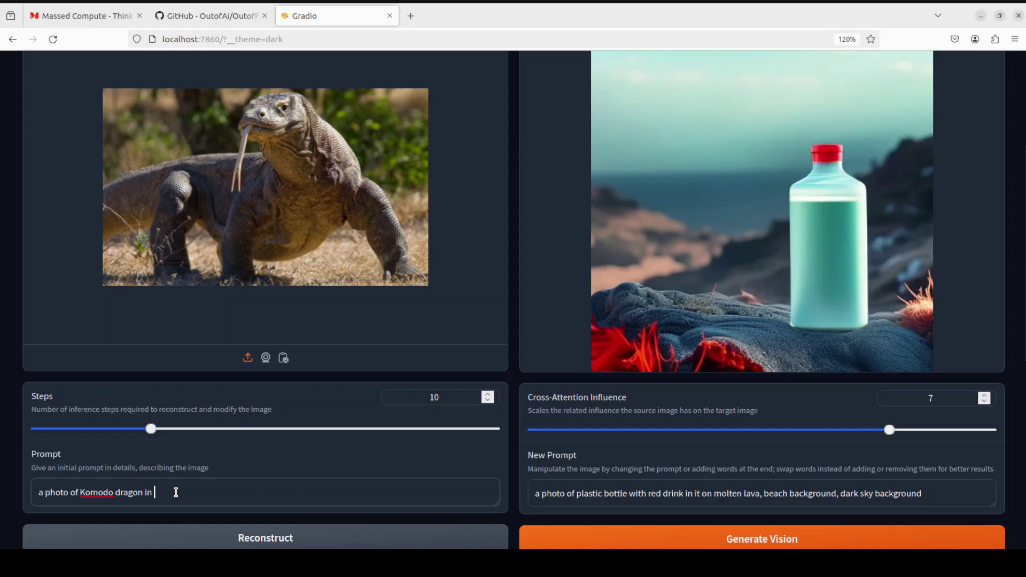
{"action": "type", "text": "the wild"}
{"action": "type", "text": ", forest"}
{"action": "key", "text": "BackSpace"}
{"action": "key", "text": "BackSpace"}
{"action": "key", "text": "BackSpace"}
{"action": "key", "text": "BackSpace"}
{"action": "key", "text": "BackSpace"}
{"action": "key", "text": "BackSpace"}
{"action": "key", "text": "BackSpace"}
{"action": "key", "text": "BackSpace"}
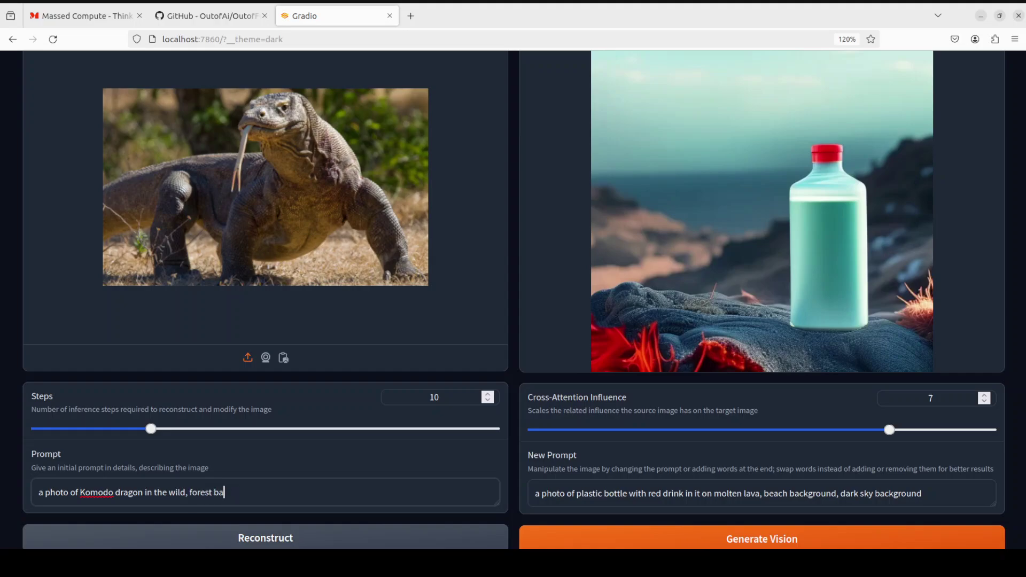
{"action": "type", "text": "bush background"}
{"action": "left_click", "coordinate": [264, 543]}
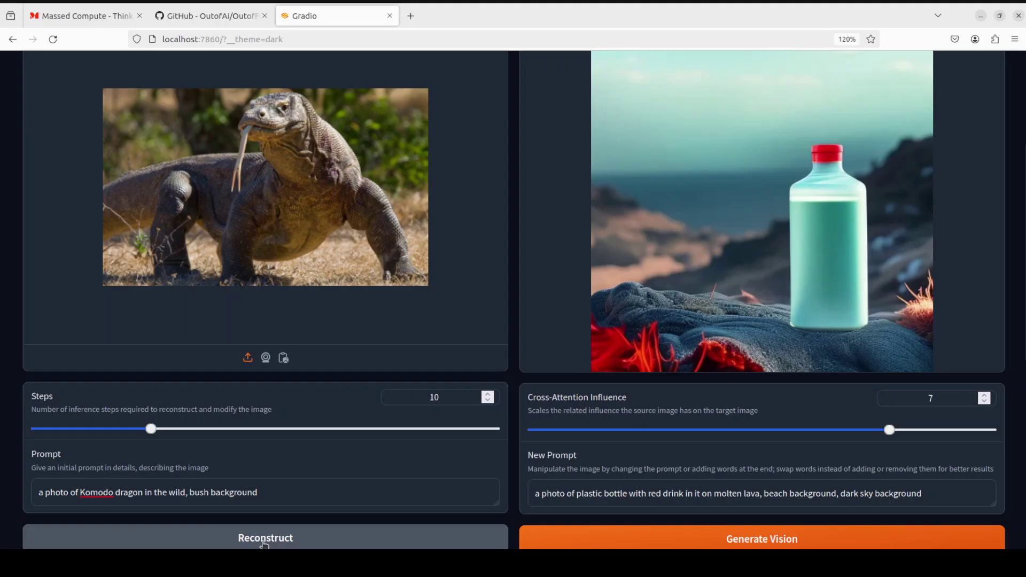
{"action": "left_click", "coordinate": [264, 543]}
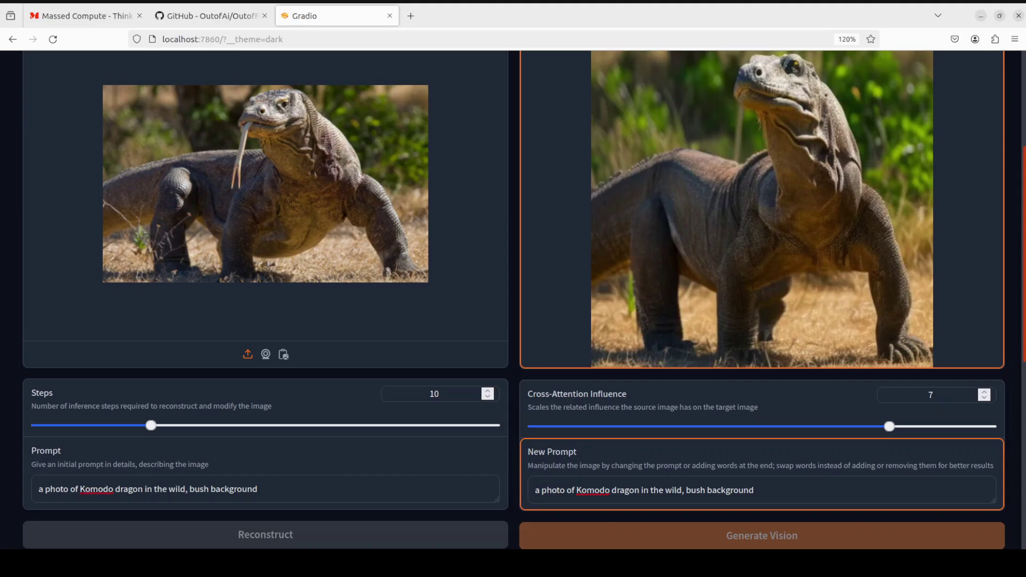
Follow the Komodo dragon reconstruction and compare it with the source photo
{"action": "scroll", "coordinate": [514, 300], "scroll_direction": "down", "scroll_amount": 1}
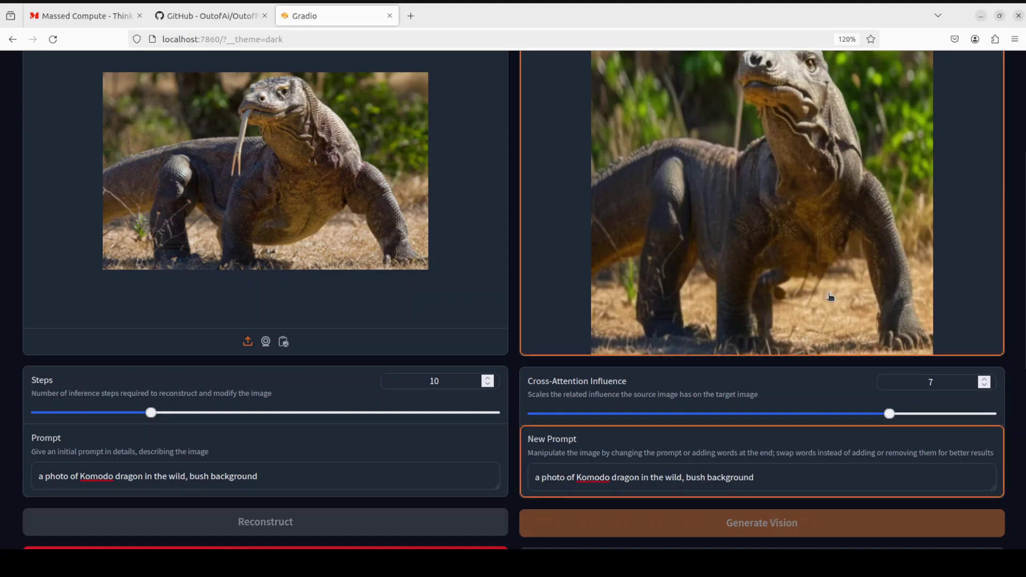
{"action": "scroll", "coordinate": [830, 297], "scroll_direction": "down", "scroll_amount": 3}
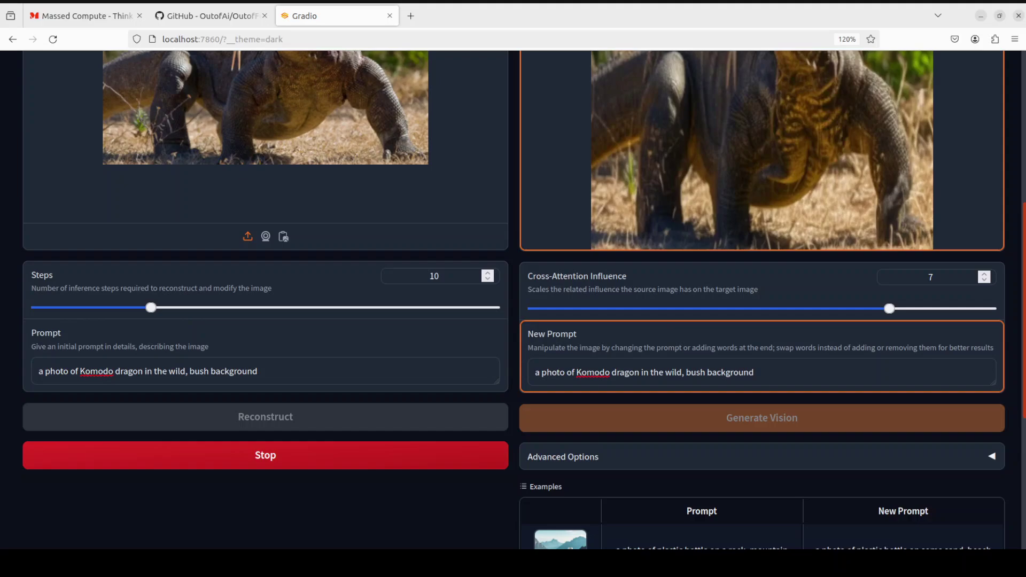
{"action": "scroll", "coordinate": [761, 299], "scroll_direction": "down", "scroll_amount": 1}
{"action": "scroll", "coordinate": [762, 299], "scroll_direction": "up", "scroll_amount": 4}
{"action": "scroll", "coordinate": [762, 299], "scroll_direction": "down", "scroll_amount": 1}
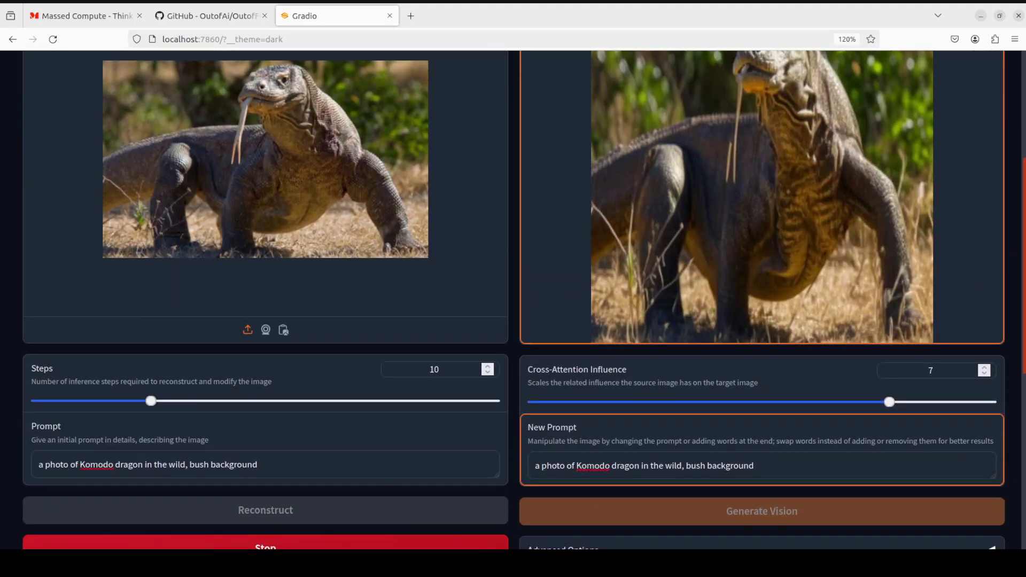
{"action": "scroll", "coordinate": [762, 299], "scroll_direction": "down", "scroll_amount": 1}
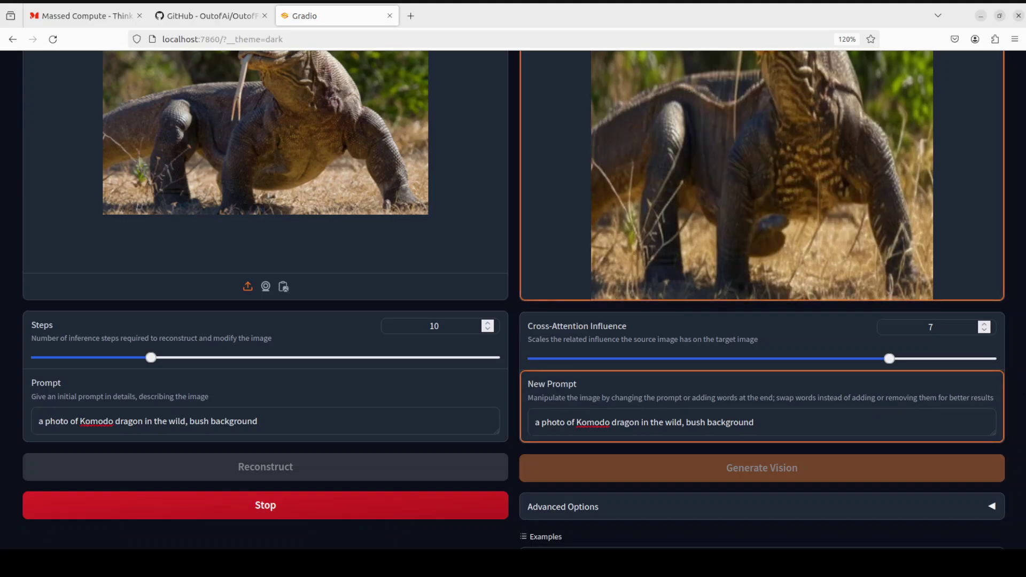
{"action": "scroll", "coordinate": [761, 299], "scroll_direction": "up", "scroll_amount": 4}
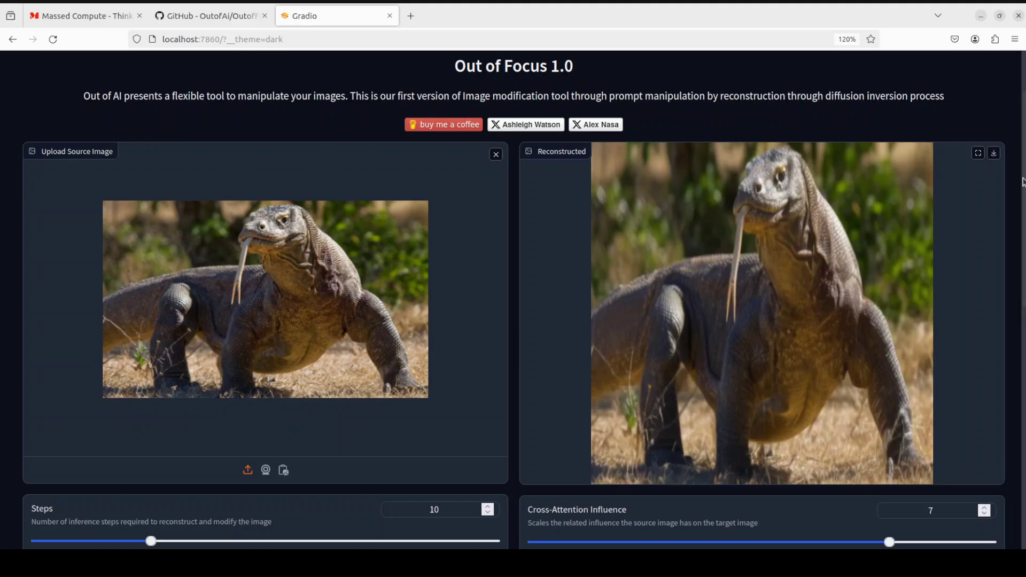
Replace "bush background" with "beach background" in the new prompt and generate the modified Komodo dragon image
{"action": "scroll", "coordinate": [1021, 251], "scroll_direction": "down", "scroll_amount": 4}
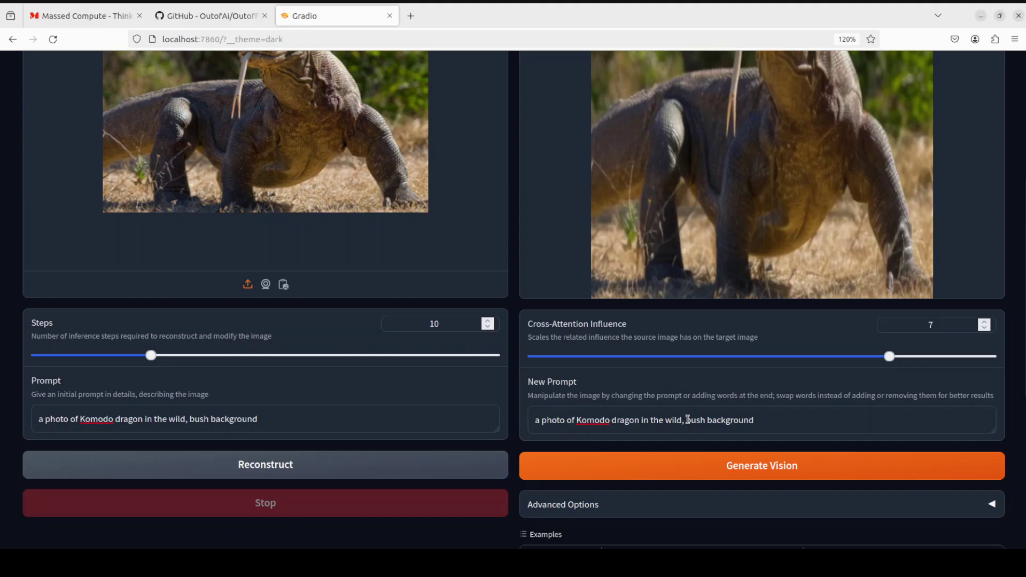
{"action": "left_click_drag", "start_coordinate": [688, 420], "coordinate": [779, 417]}
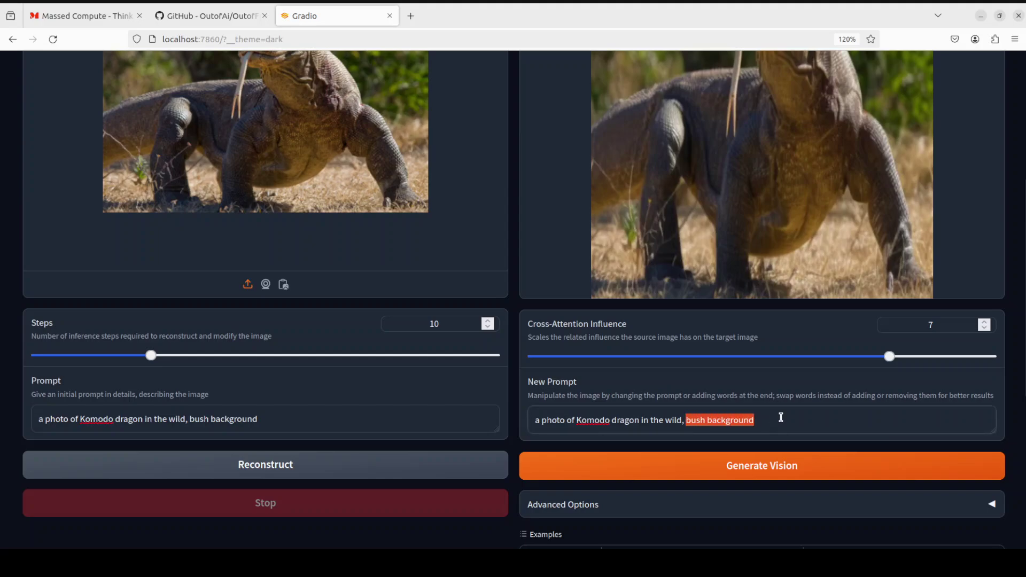
{"action": "type", "text": "ocean"}
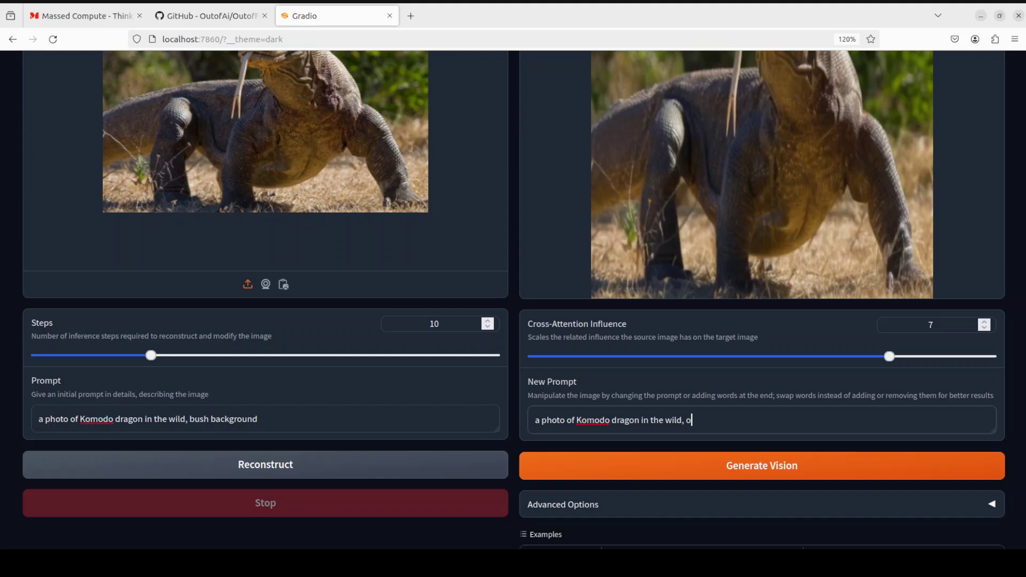
{"action": "key", "text": "BackSpace"}
{"action": "key", "text": "BackSpace"}
{"action": "key", "text": "BackSpace"}
{"action": "key", "text": "BackSpace"}
{"action": "type", "text": "beach"}
{"action": "type", "text": "beach background"}
{"action": "left_click", "coordinate": [767, 467]}
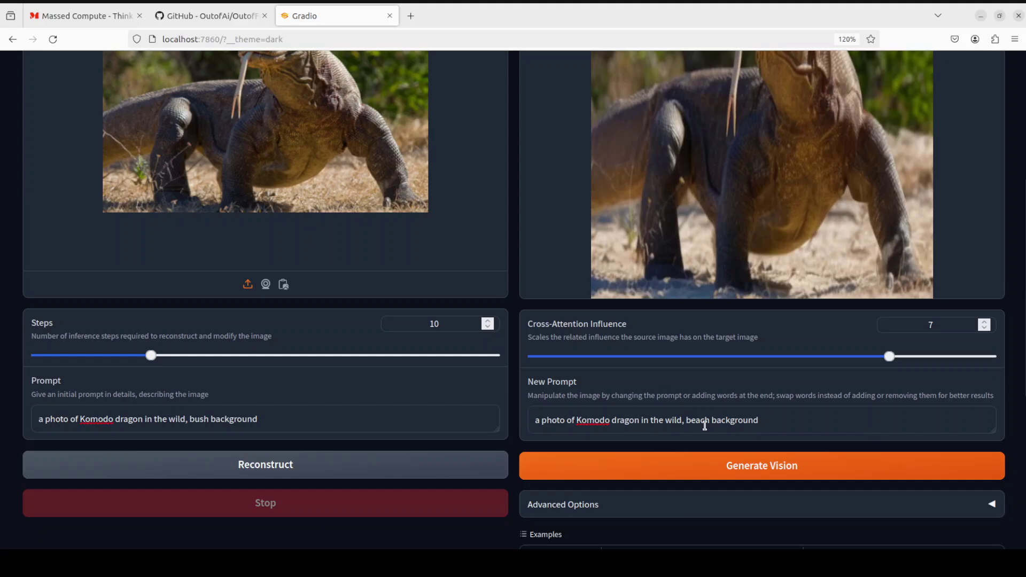
Remove "in the wild" from the Komodo dragon's new prompt and generate the image with "a photo of Komodo dragon, beach background"
{"action": "scroll", "coordinate": [750, 414], "scroll_direction": "up", "scroll_amount": 3}
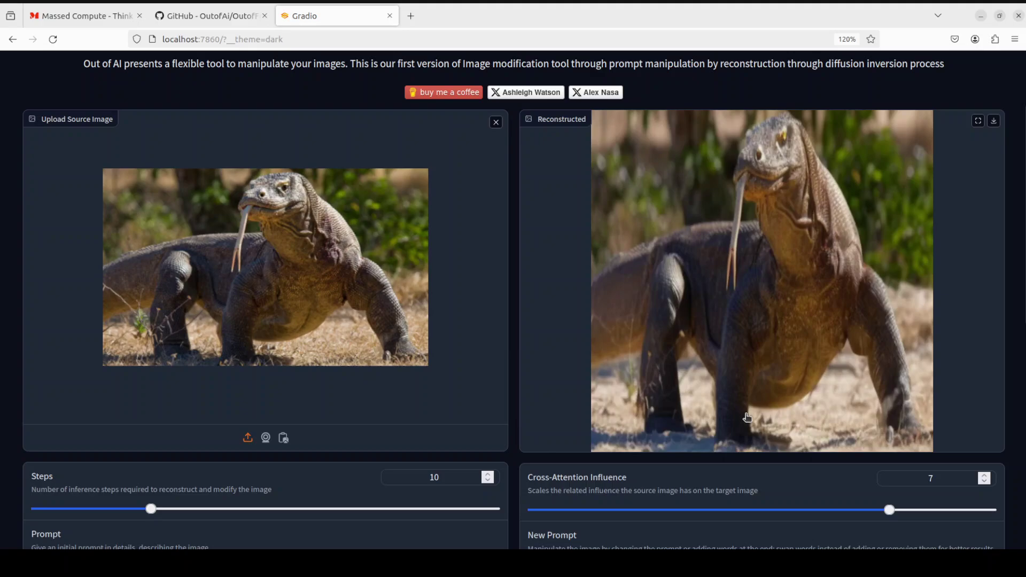
{"action": "scroll", "coordinate": [746, 418], "scroll_direction": "down", "scroll_amount": 3}
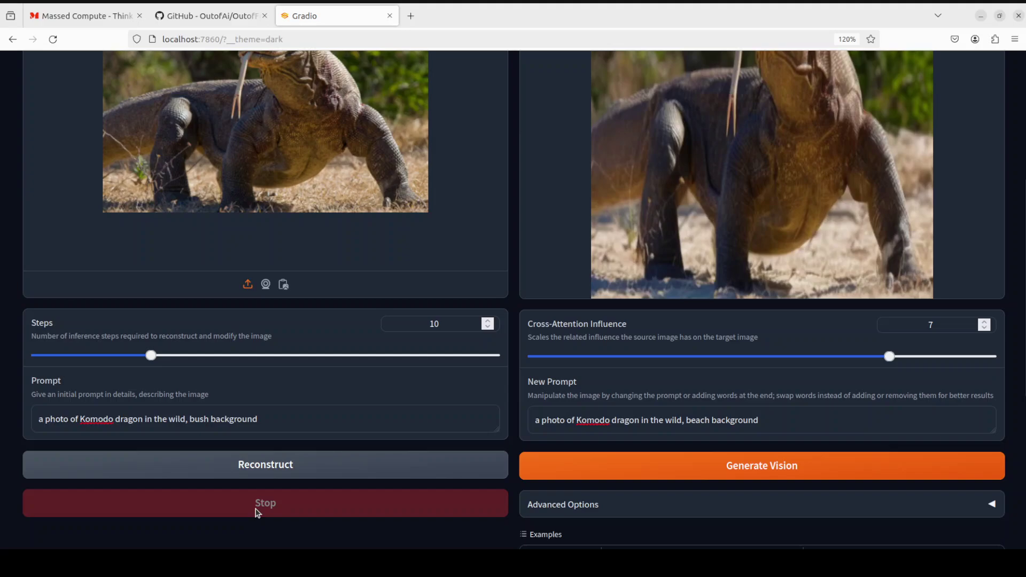
{"action": "left_click", "coordinate": [664, 419]}
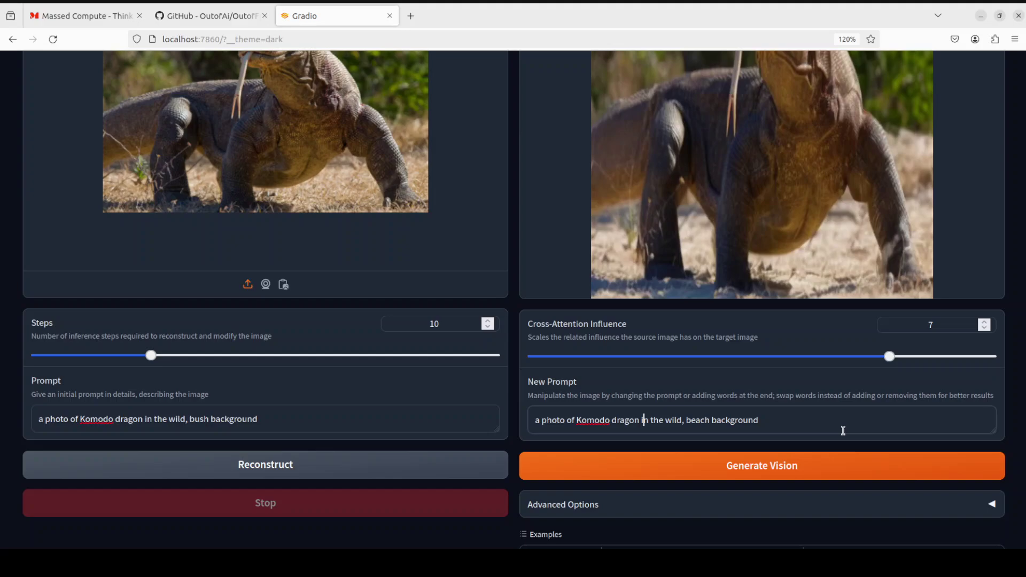
{"action": "key", "text": "BackSpace"}
{"action": "key", "text": "BackSpace"}
{"action": "key", "text": "BackSpace"}
{"action": "key", "text": "BackSpace"}
{"action": "key", "text": "BackSpace"}
{"action": "key", "text": "BackSpace"}
{"action": "key", "text": "BackSpace"}
{"action": "key", "text": "BackSpace"}
{"action": "key", "text": "BackSpace"}
{"action": "key", "text": "BackSpace"}
{"action": "key", "text": "BackSpace"}
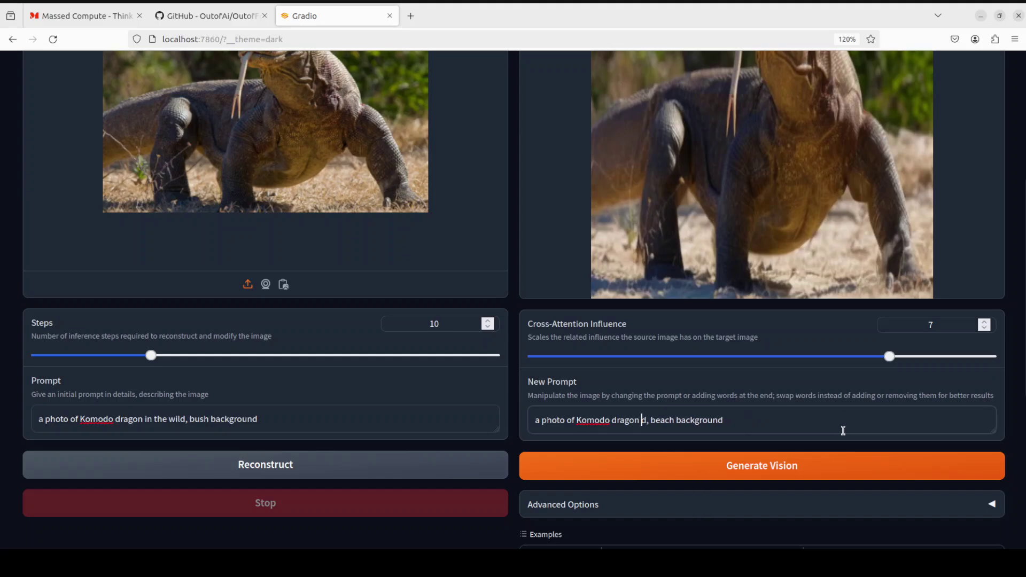
{"action": "key", "text": "Delete"}
{"action": "left_click", "coordinate": [724, 466]}
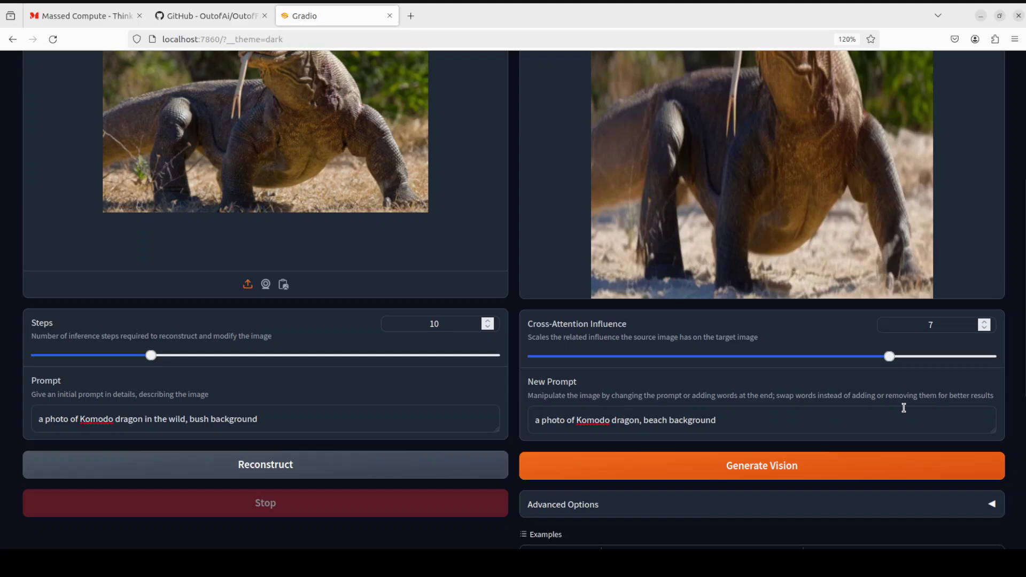
Extend the new prompt to "a photo of Komodo dragon on some sand, beach background , sky background" and generate the modified image
{"action": "scroll", "coordinate": [903, 407], "scroll_direction": "up", "scroll_amount": 3}
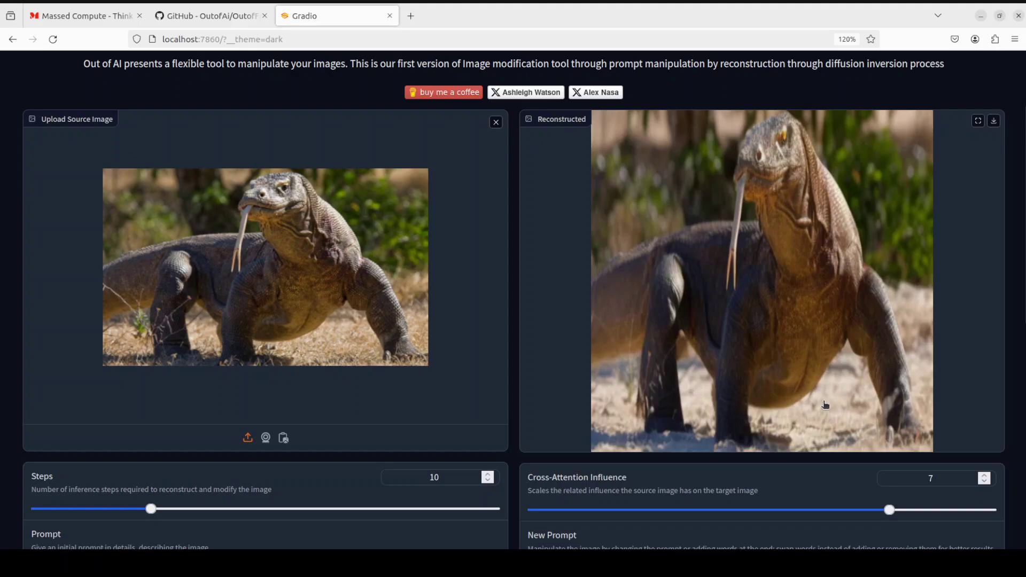
{"action": "scroll", "coordinate": [818, 404], "scroll_direction": "down", "scroll_amount": 2}
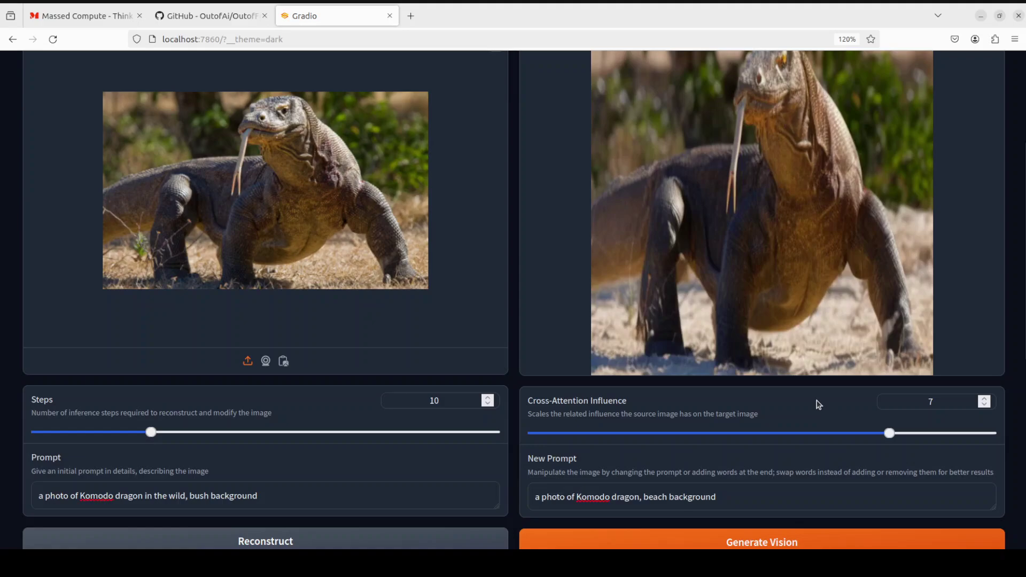
{"action": "scroll", "coordinate": [818, 405], "scroll_direction": "down", "scroll_amount": 2}
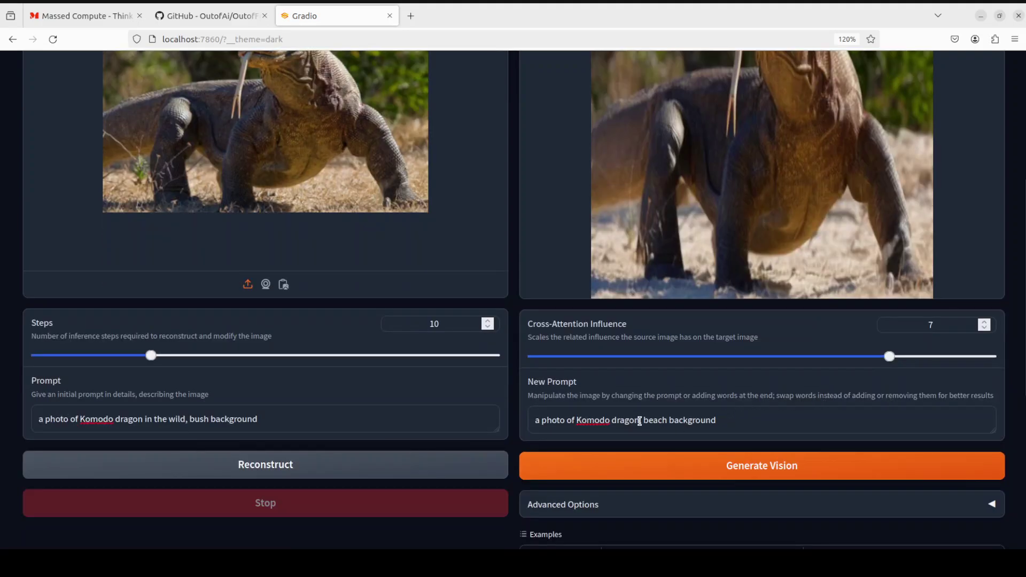
{"action": "scroll", "coordinate": [675, 428], "scroll_direction": "down", "scroll_amount": 8}
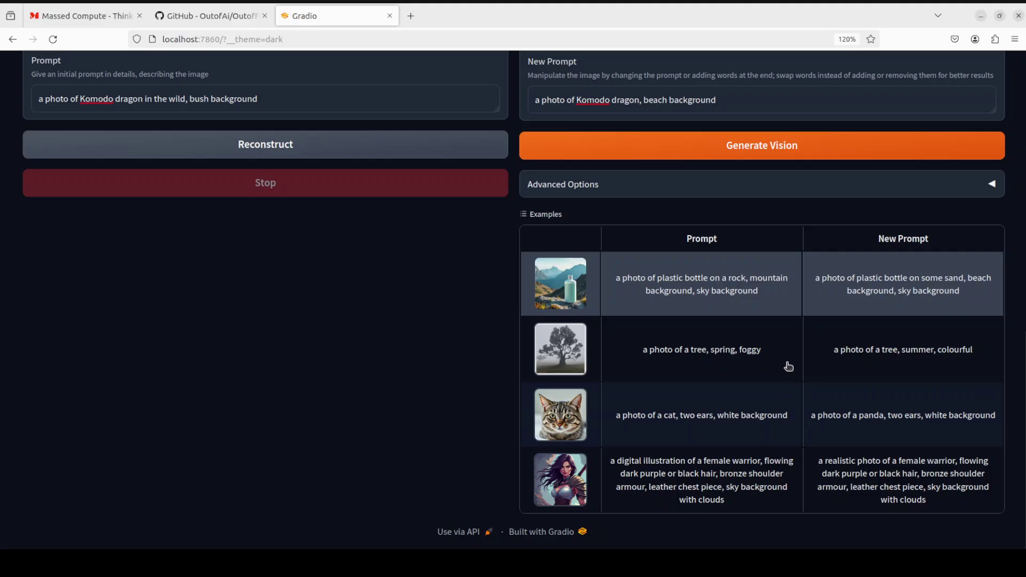
{"action": "scroll", "coordinate": [788, 367], "scroll_direction": "up", "scroll_amount": 8}
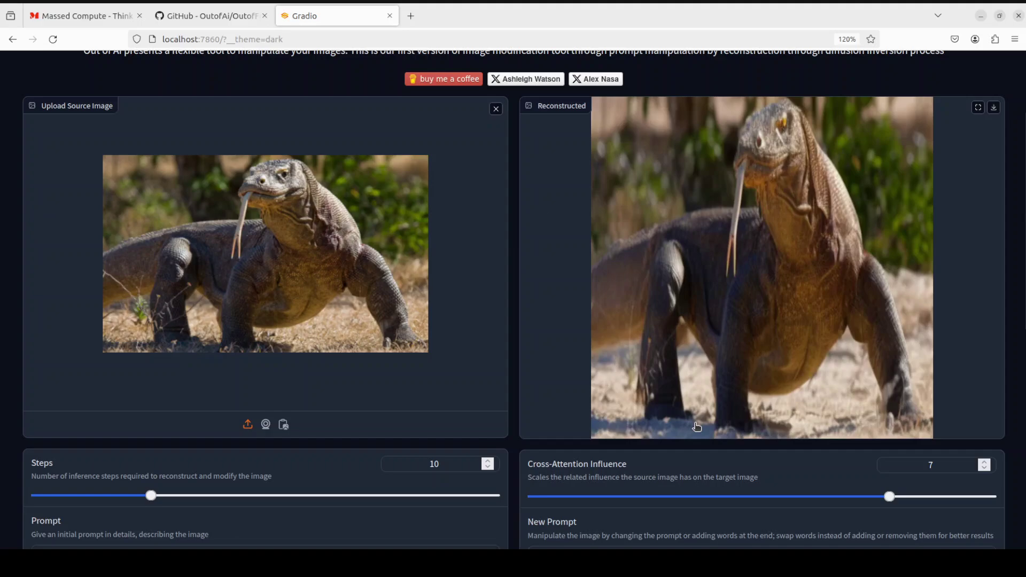
{"action": "scroll", "coordinate": [696, 426], "scroll_direction": "down", "scroll_amount": 2}
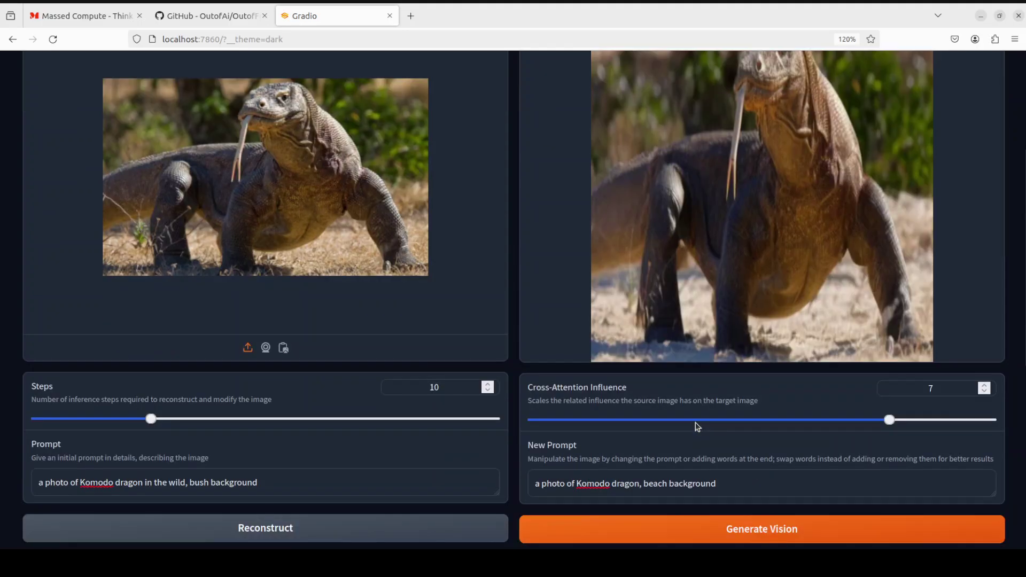
{"action": "left_click", "coordinate": [677, 501]}
{"action": "type", "text": "on some sand,"}
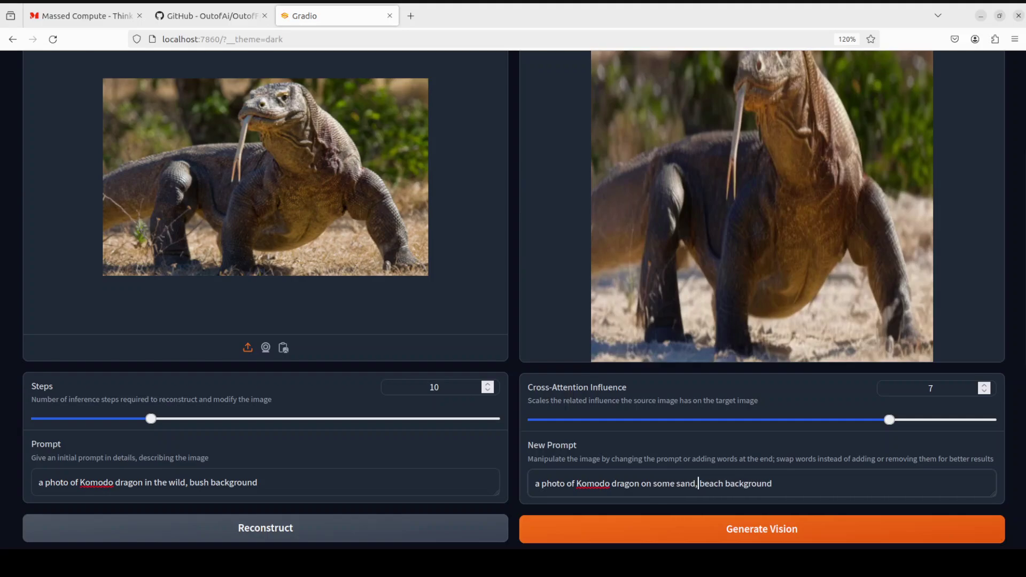
{"action": "type", "text": " beach background , sky background"}
{"action": "left_click", "coordinate": [789, 536]}
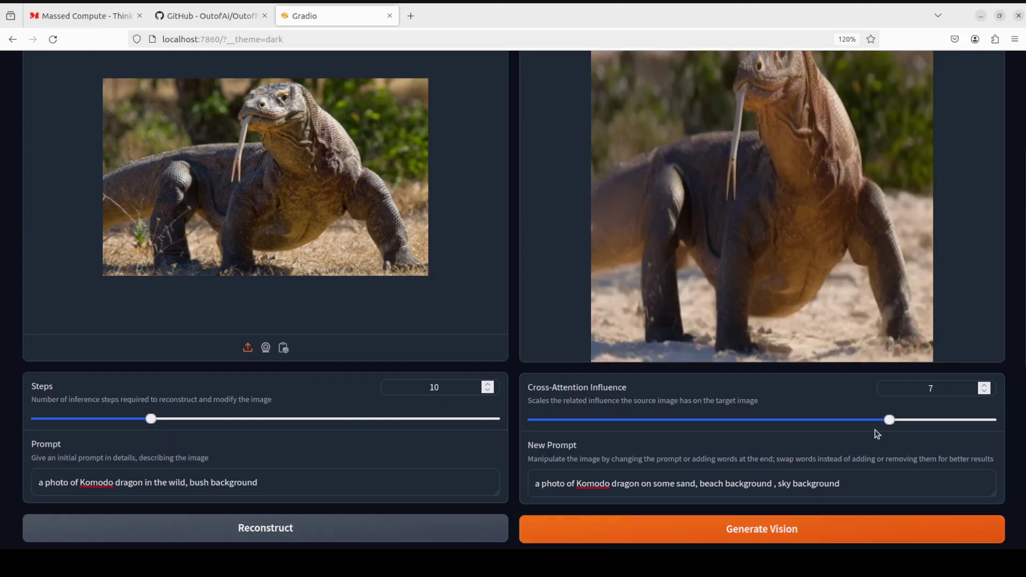
Replace the Komodo dragon source with the man's portrait photo and reconstruct it with the prompt "a photo of man , indoor background"
{"action": "scroll", "coordinate": [877, 434], "scroll_direction": "up", "scroll_amount": 3}
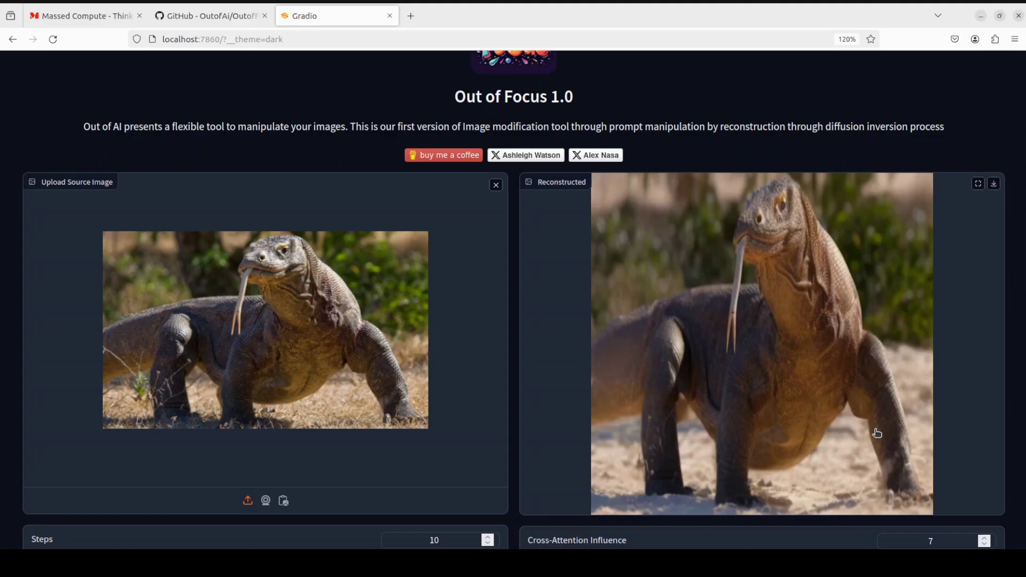
{"action": "scroll", "coordinate": [877, 433], "scroll_direction": "down", "scroll_amount": 2}
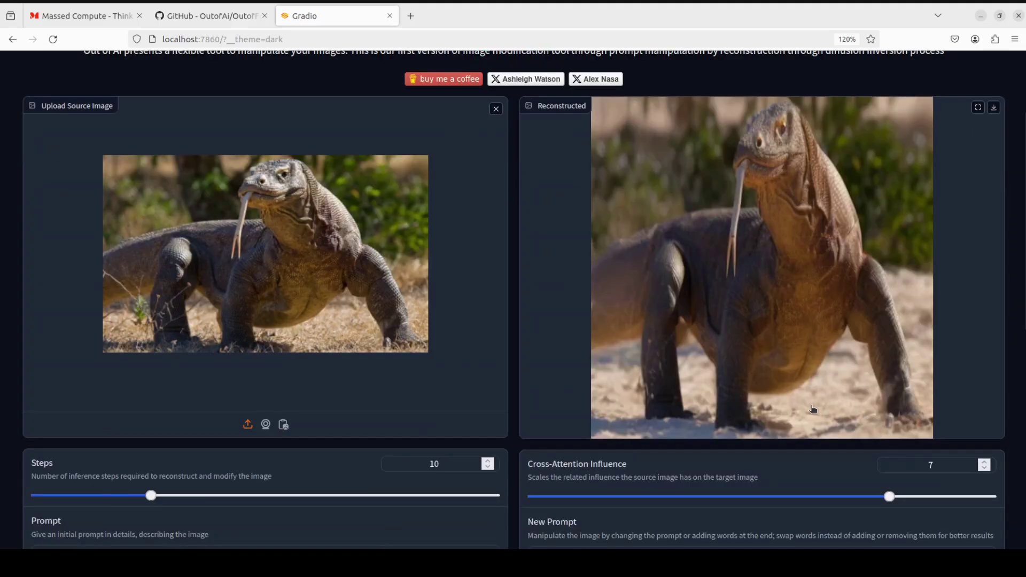
{"action": "left_click", "coordinate": [496, 109]}
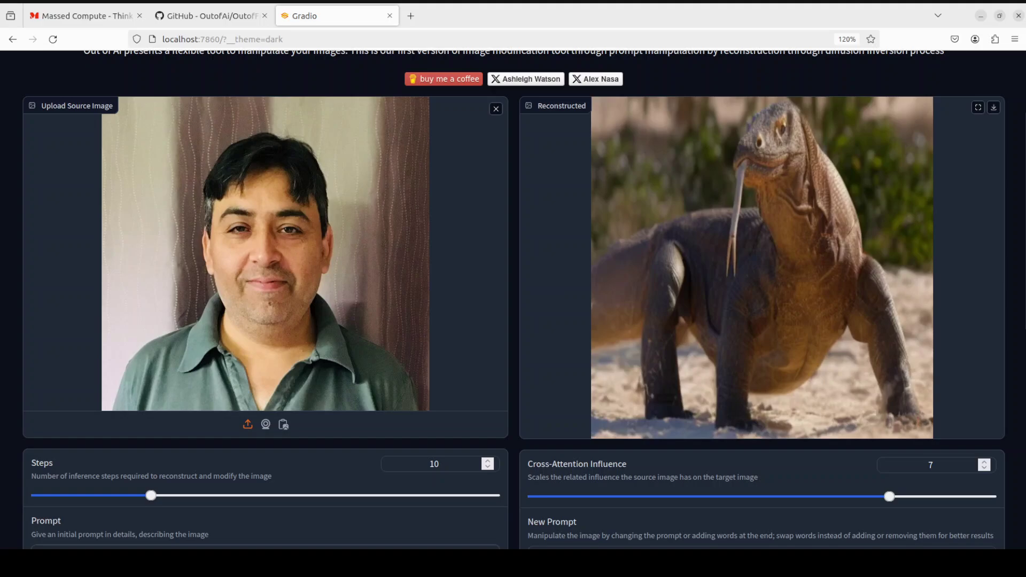
{"action": "scroll", "coordinate": [512, 299], "scroll_direction": "down", "scroll_amount": 2}
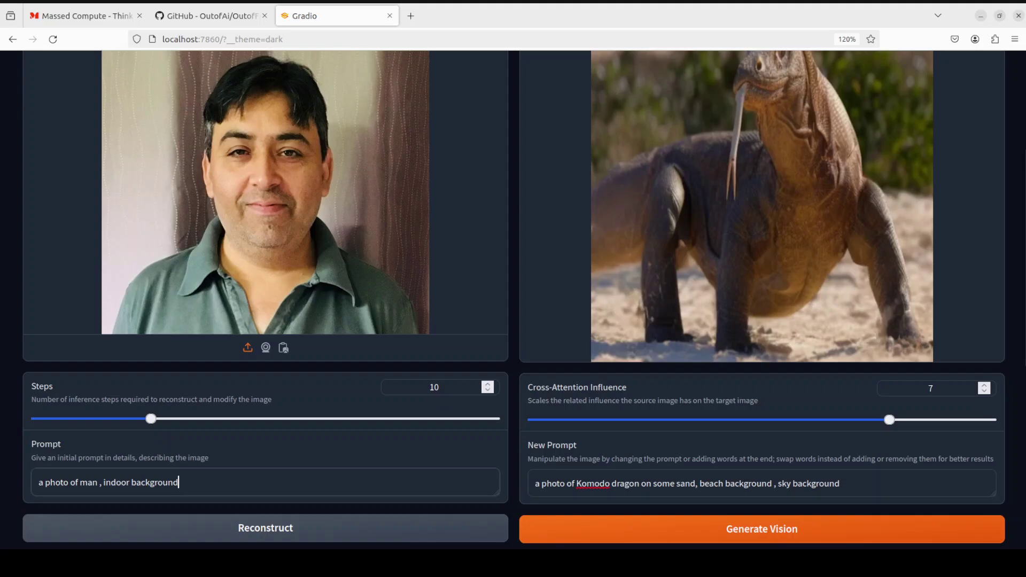
{"action": "left_click", "coordinate": [235, 523]}
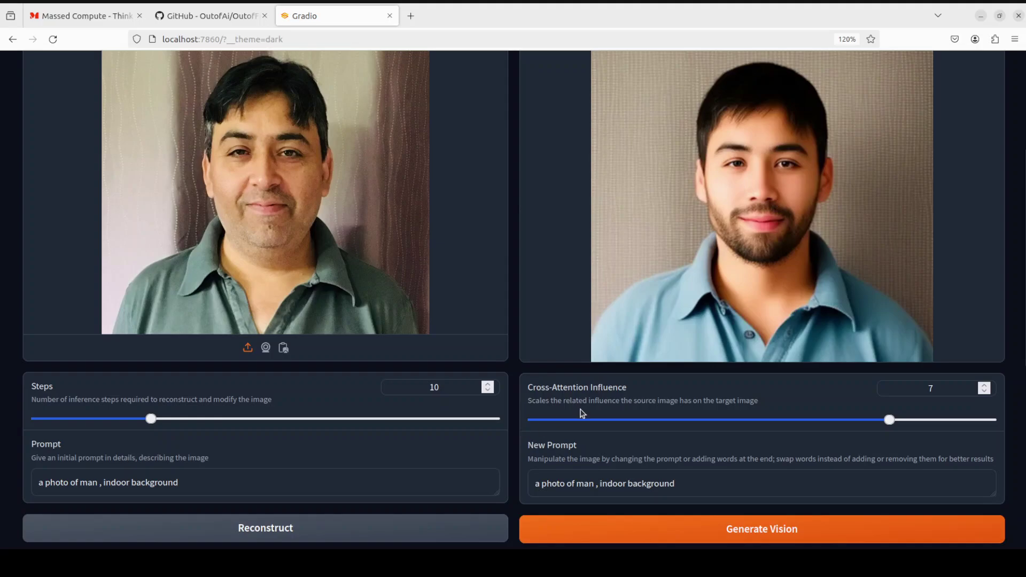
Replace "indoor background" in the portrait's new prompt with "outdoor background, red shirt" and generate the modified image
{"action": "scroll", "coordinate": [414, 479], "scroll_direction": "down", "scroll_amount": 4}
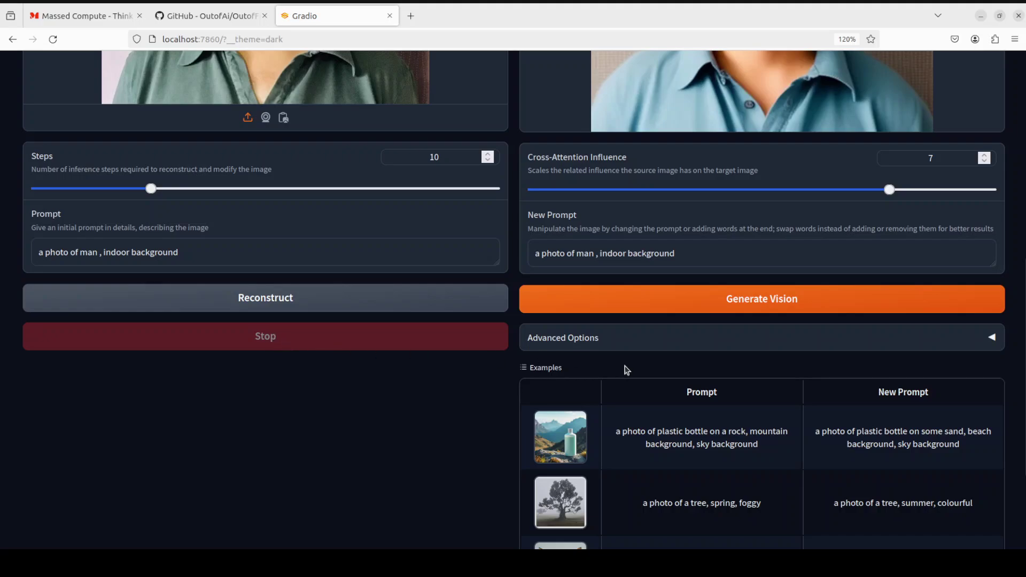
{"action": "scroll", "coordinate": [637, 448], "scroll_direction": "up", "scroll_amount": 4}
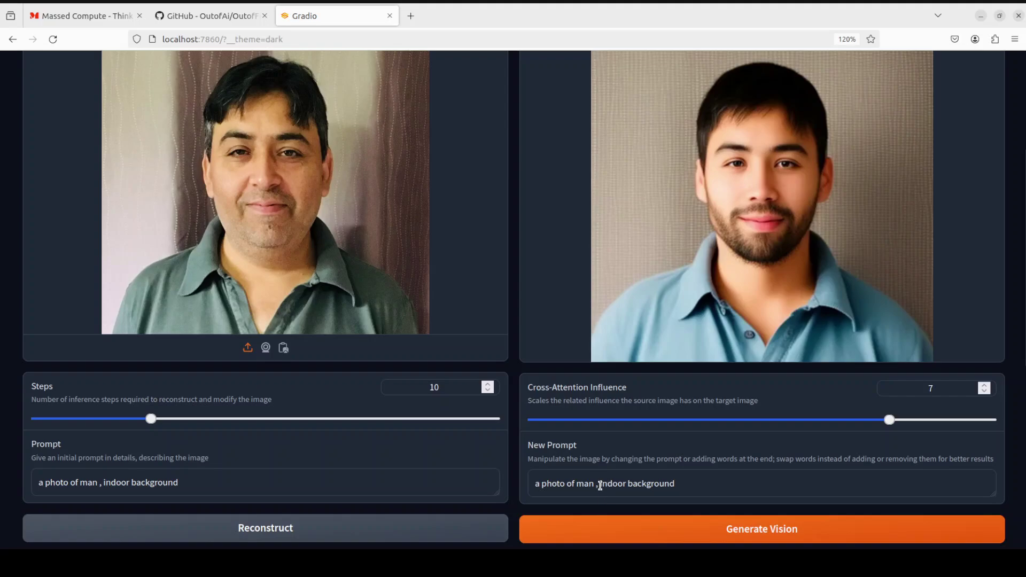
{"action": "left_click_drag", "start_coordinate": [600, 484], "coordinate": [713, 486]}
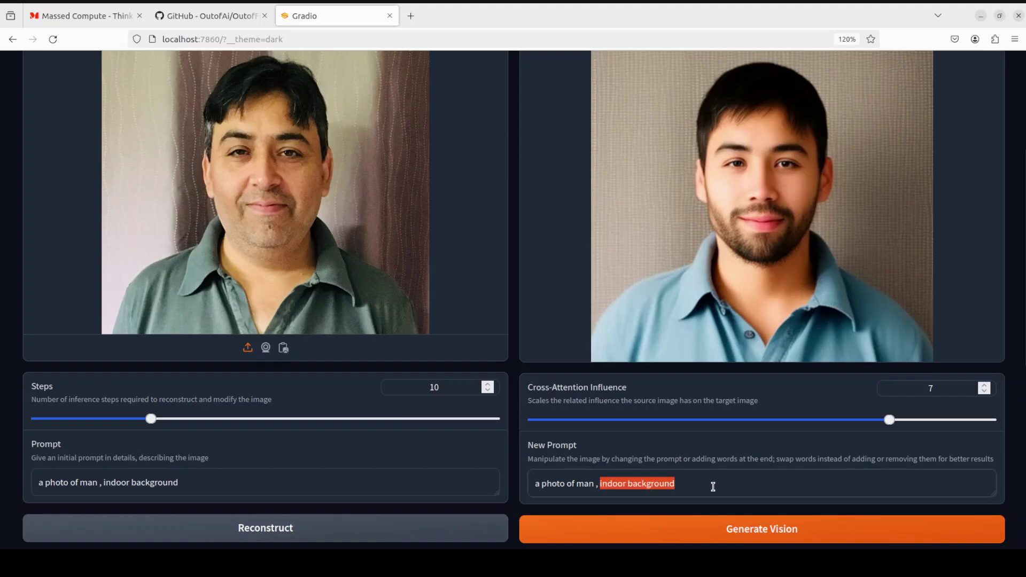
{"action": "type", "text": "outdoor"}
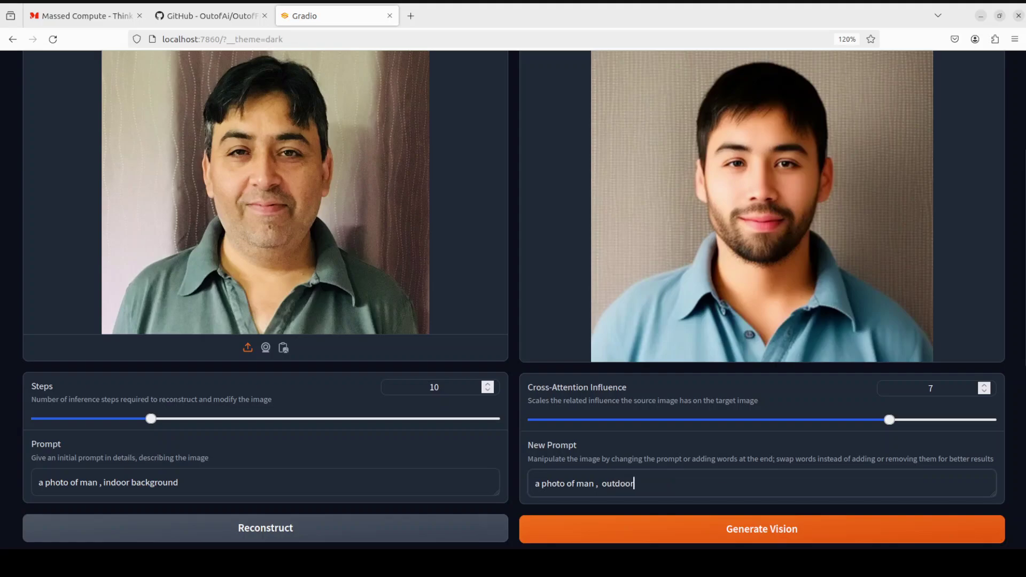
{"action": "type", "text": " background, red shirt"}
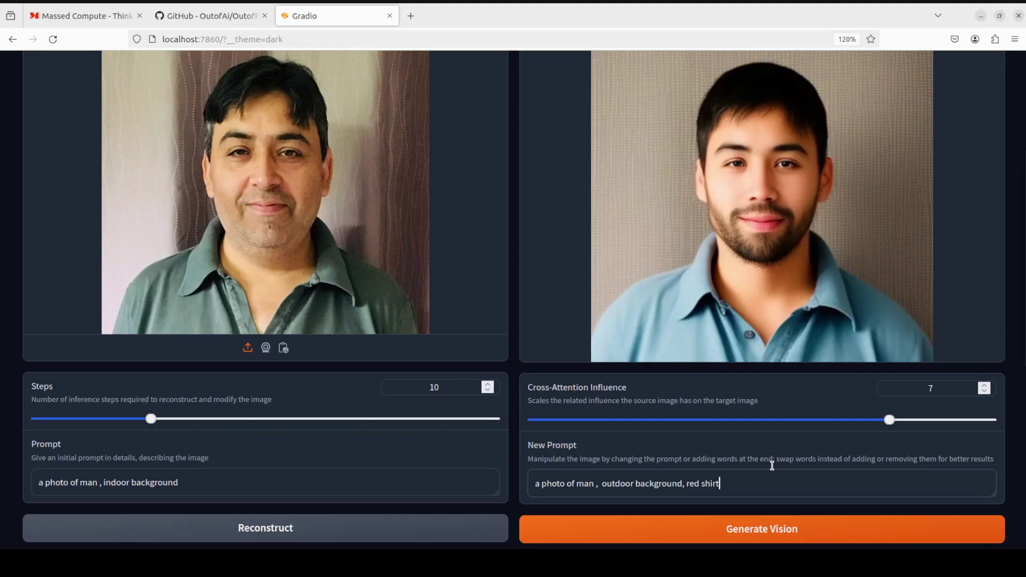
{"action": "left_click", "coordinate": [731, 530]}
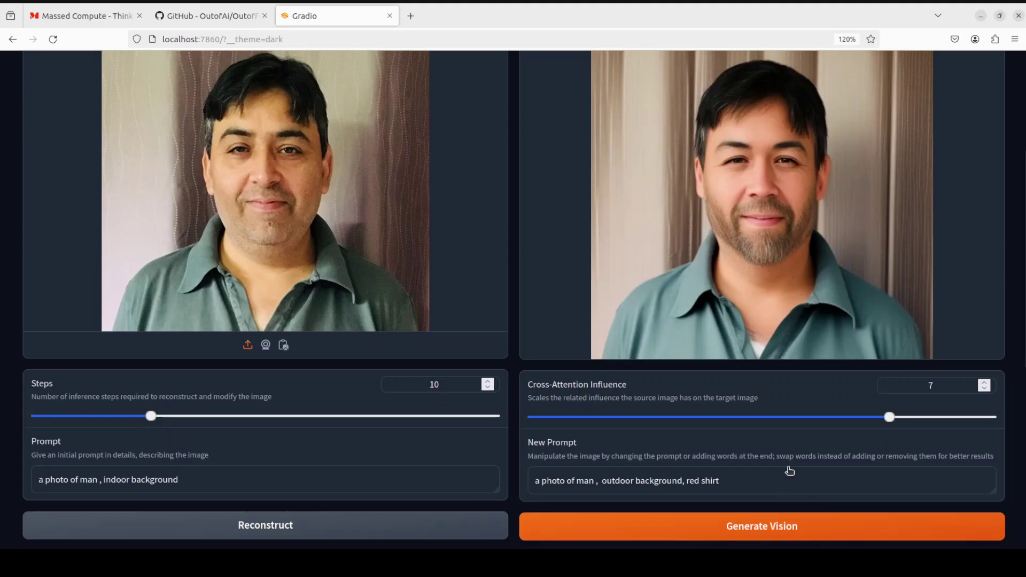
Load the female warrior example and compare the digital illustration with its realistic photo version and prompts
{"action": "scroll", "coordinate": [788, 468], "scroll_direction": "down", "scroll_amount": 7}
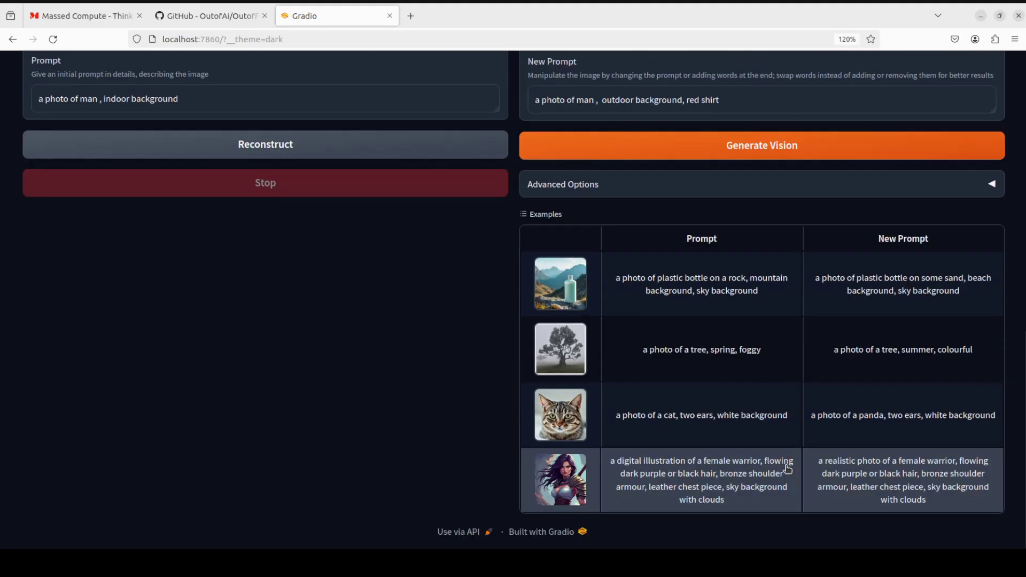
{"action": "left_click", "coordinate": [715, 469]}
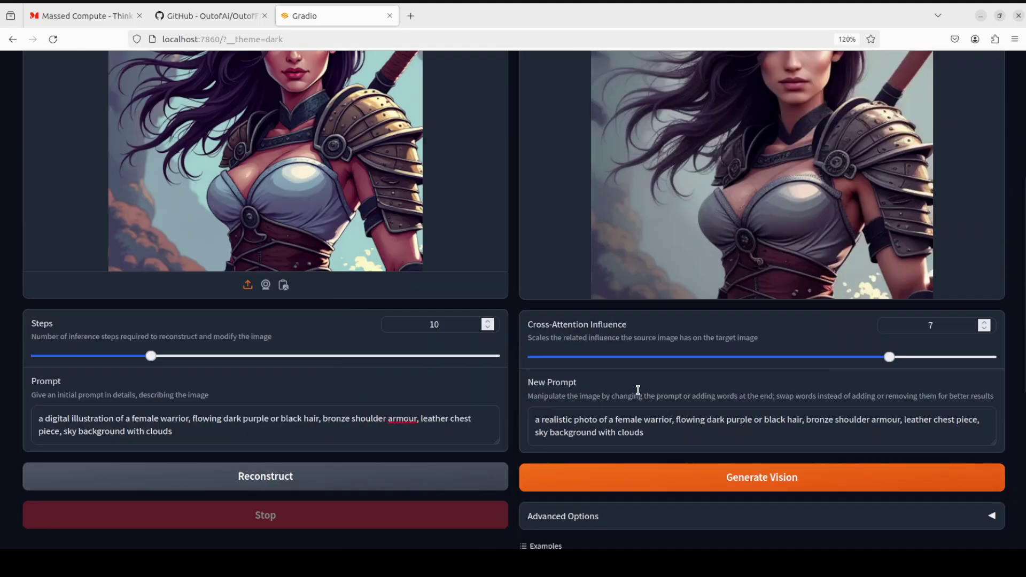
{"action": "scroll", "coordinate": [629, 398], "scroll_direction": "up", "scroll_amount": 2}
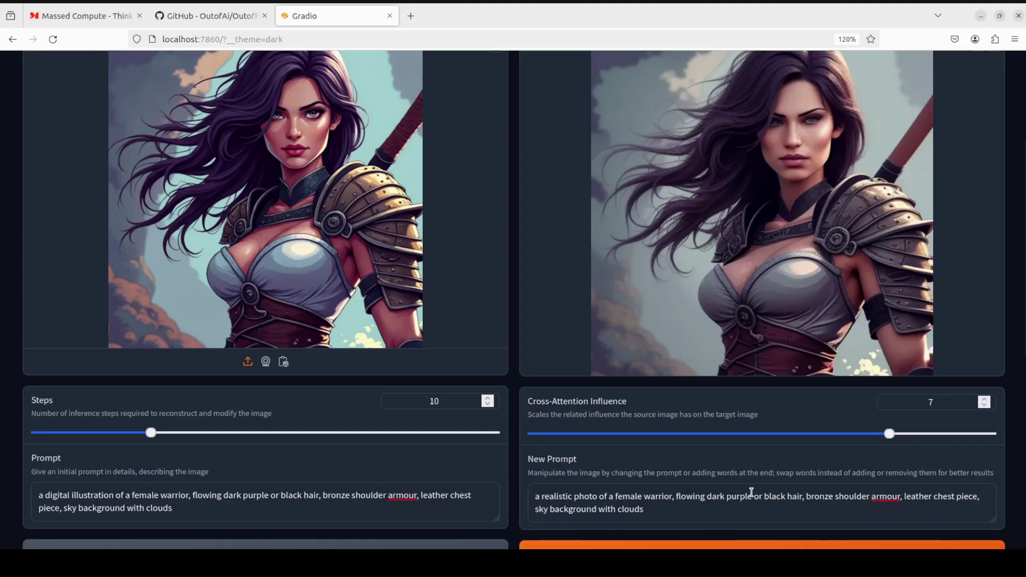
{"action": "scroll", "coordinate": [756, 448], "scroll_direction": "down", "scroll_amount": 3}
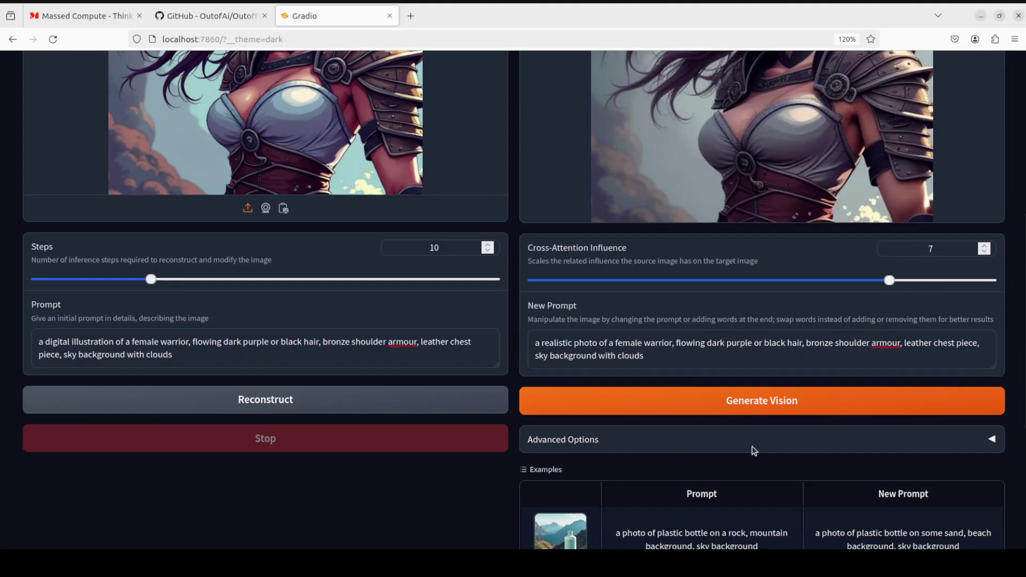
Load the lake photo and reconstruct it with the prompt "a photo of lake with relfection of cloud and sky, sky background with clouds, mountain background"
{"action": "scroll", "coordinate": [752, 447], "scroll_direction": "up", "scroll_amount": 5}
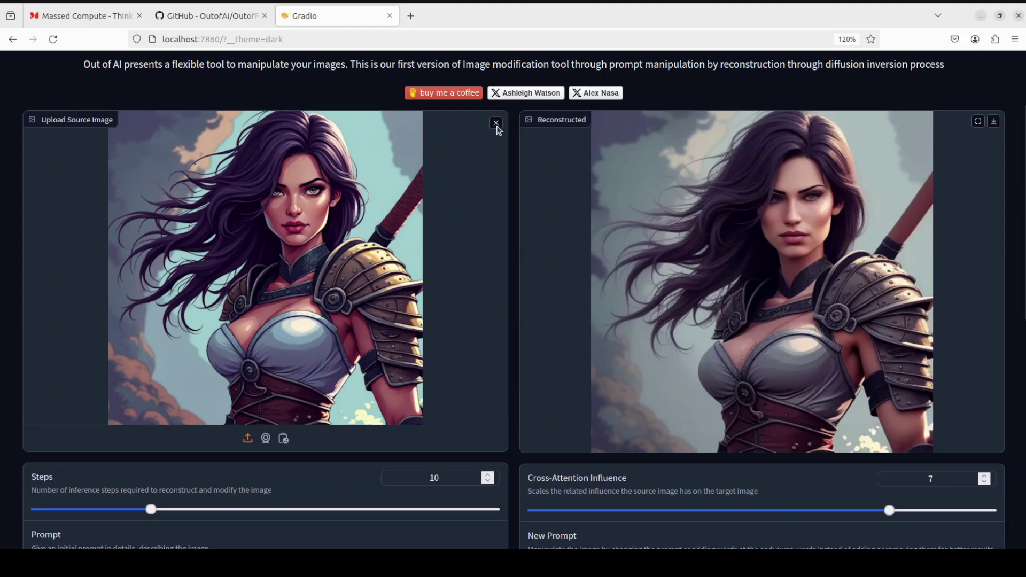
{"action": "scroll", "coordinate": [208, 438], "scroll_direction": "down", "scroll_amount": 5}
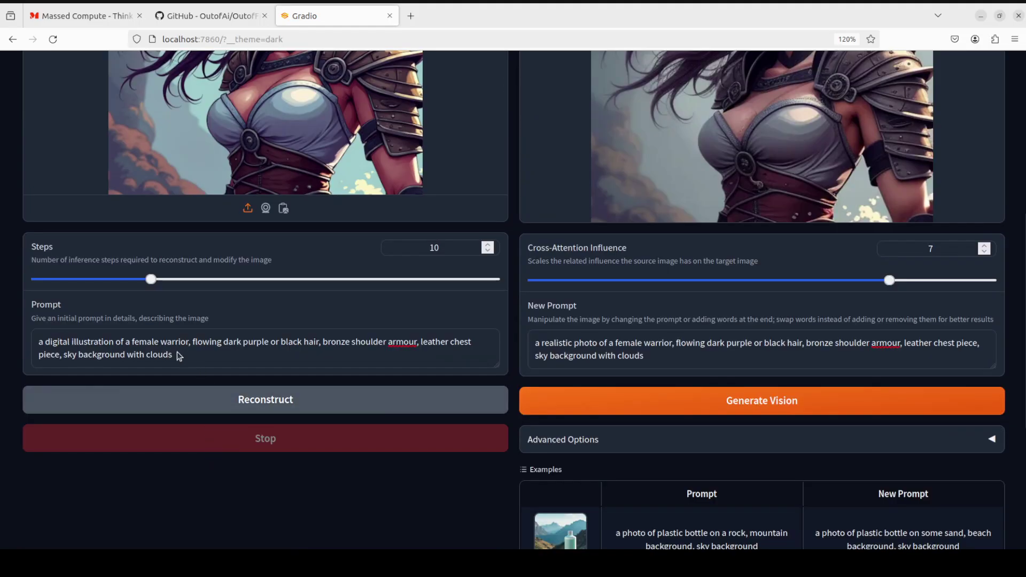
{"action": "double_click", "coordinate": [158, 354]}
{"action": "left_click_drag", "start_coordinate": [91, 341], "coordinate": [26, 337]}
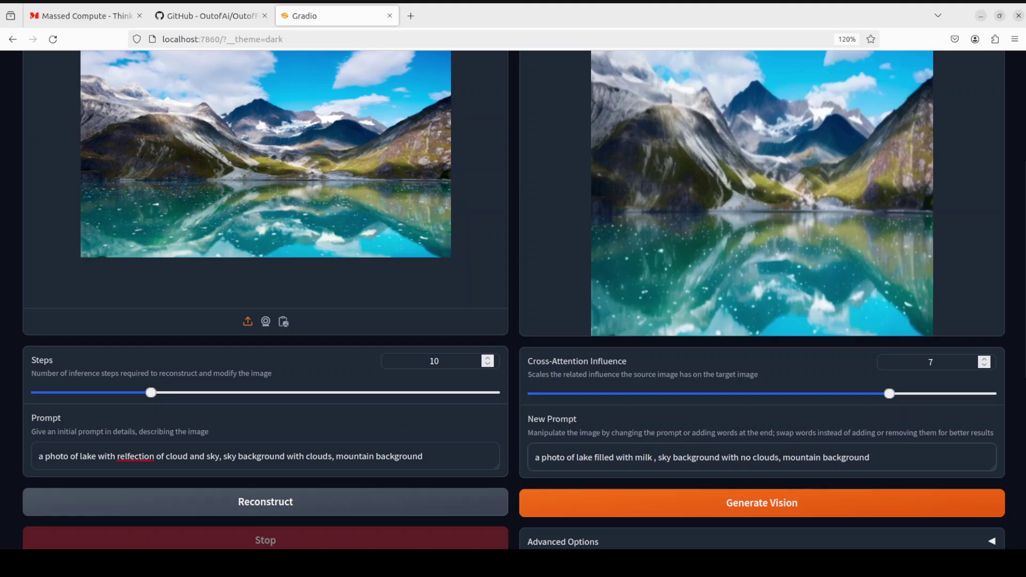
Generate the lake image with the new prompt "a photo of lake filled with milk , sky background with no clouds, mountain background"
{"action": "left_click", "coordinate": [709, 506]}
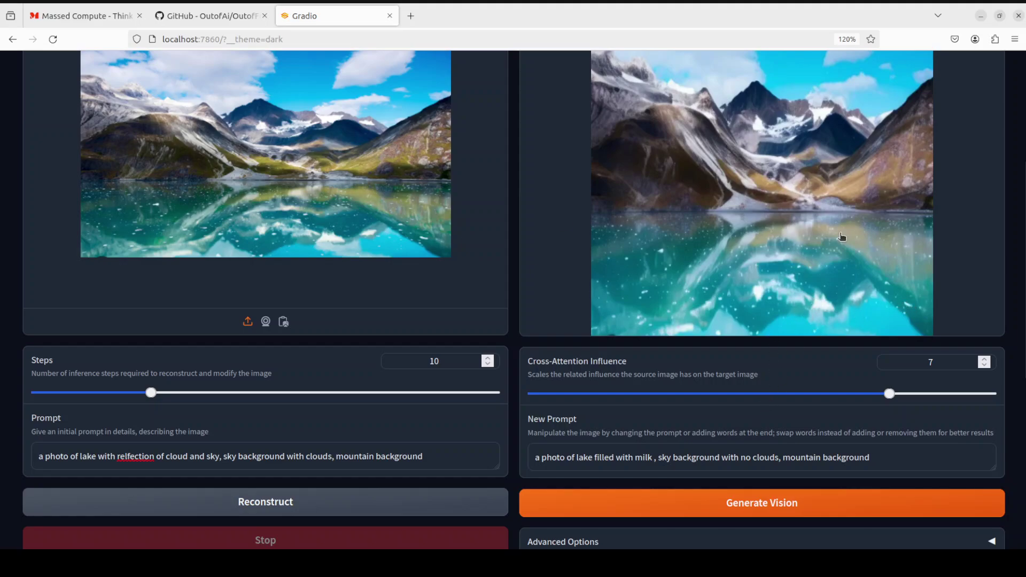
{"action": "left_click", "coordinate": [774, 510]}
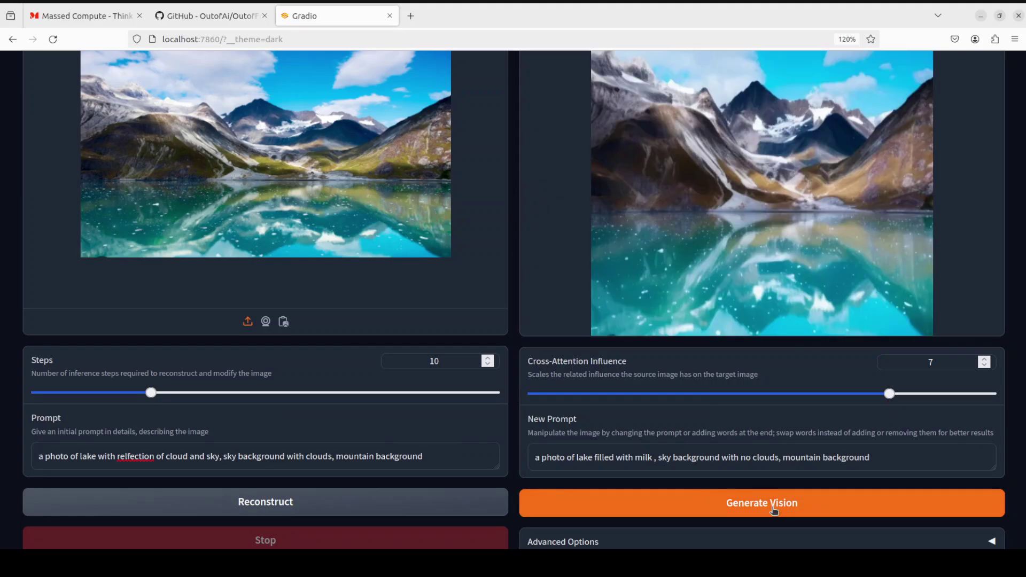
Replace "milk" with "molten lava" in the lake photo's new prompt and generate the modified image
{"action": "left_click_drag", "start_coordinate": [636, 458], "coordinate": [651, 456]}
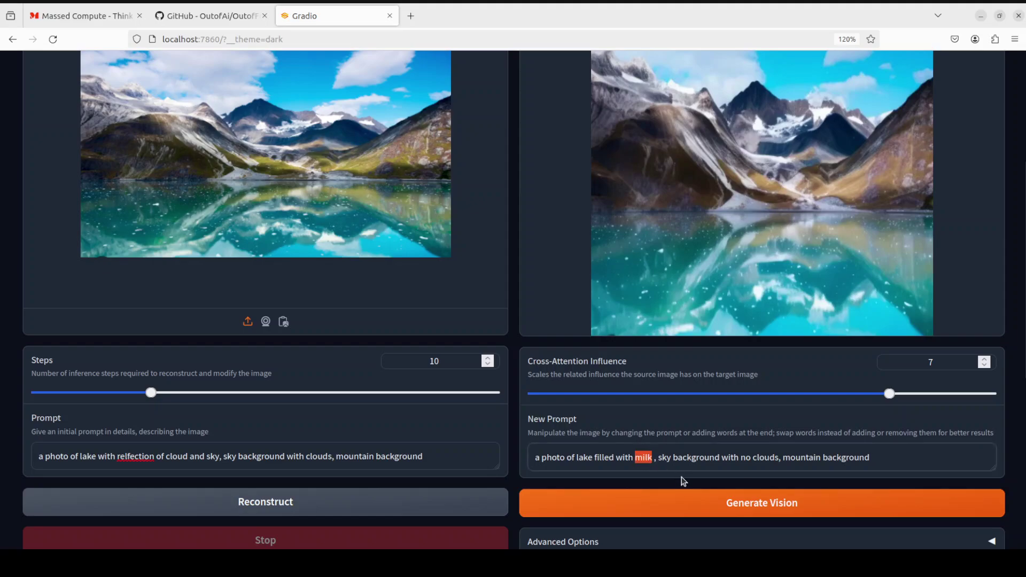
{"action": "key", "text": "BackSpace"}
{"action": "key", "text": "Delete"}
{"action": "type", "text": "m"}
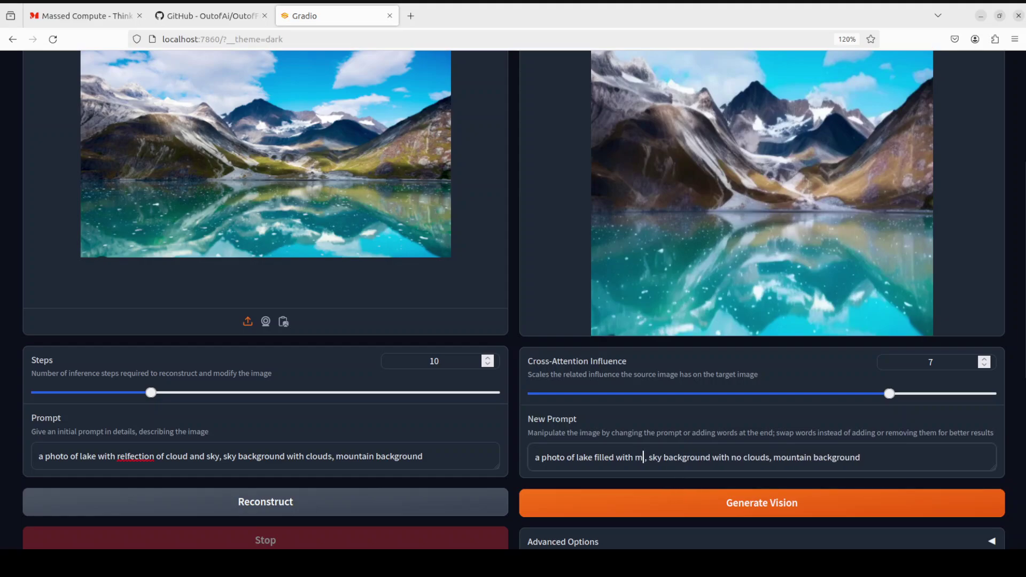
{"action": "type", "text": "olten lava"}
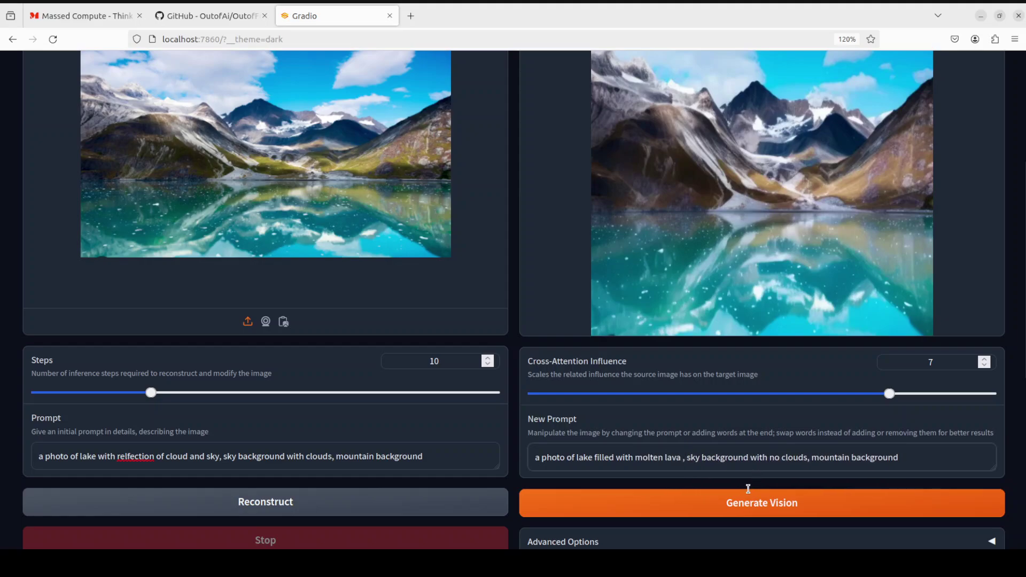
{"action": "left_click", "coordinate": [745, 502]}
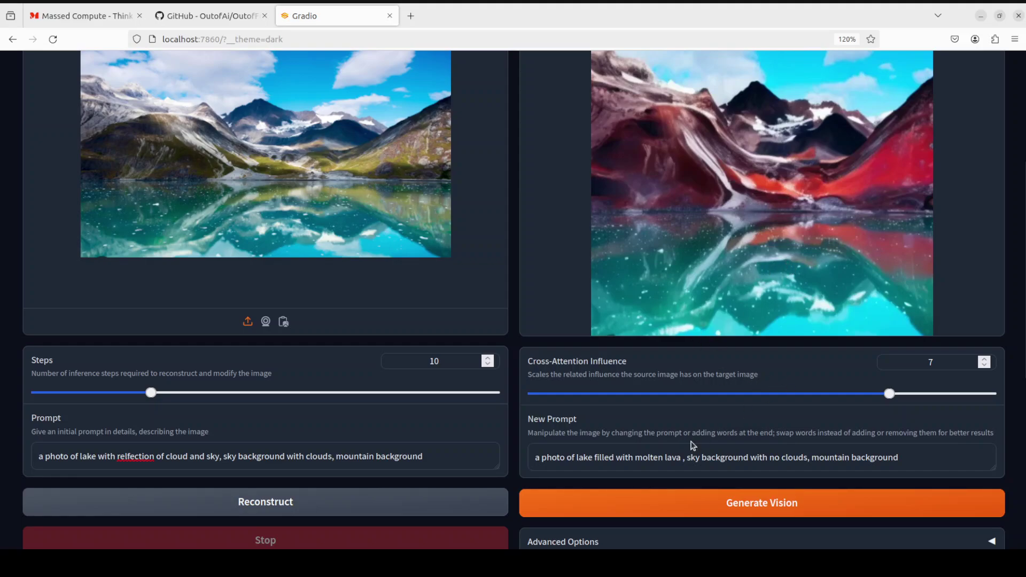
Load the foggy tree example and generate its image with the new prompt "a photo of a tree, summer, colourful"
{"action": "scroll", "coordinate": [693, 444], "scroll_direction": "down", "scroll_amount": 6}
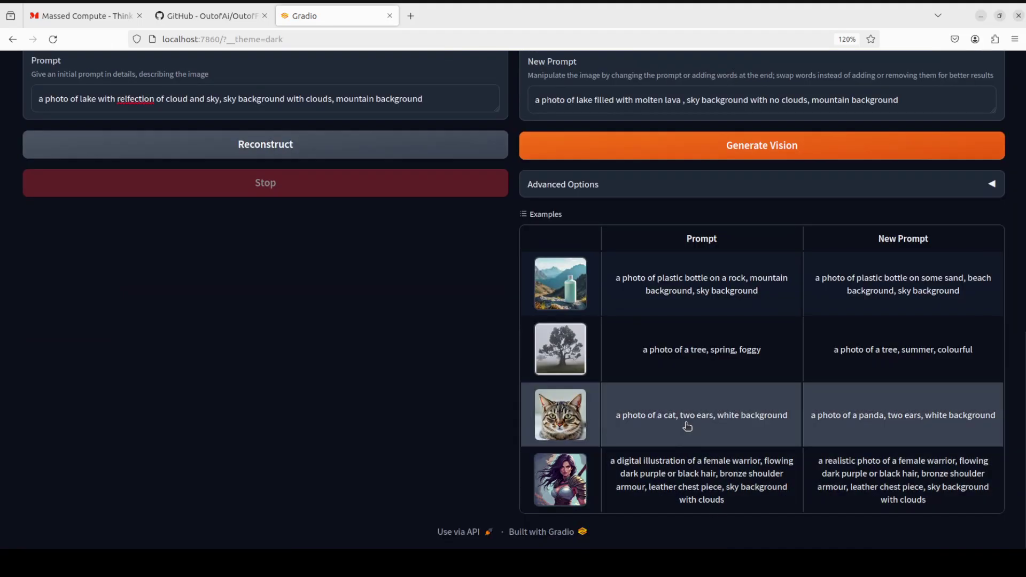
{"action": "left_click", "coordinate": [678, 363]}
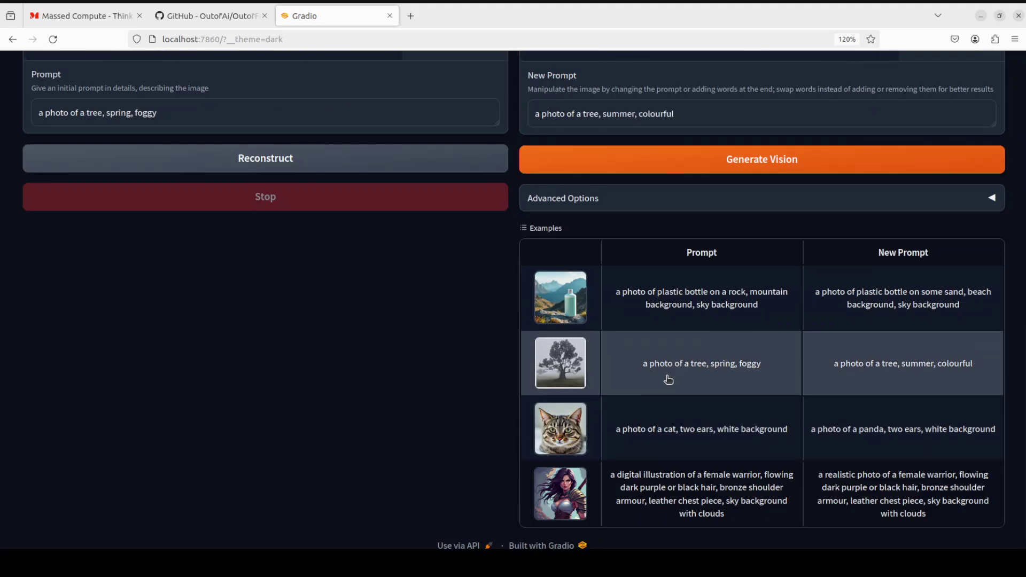
{"action": "scroll", "coordinate": [668, 380], "scroll_direction": "up", "scroll_amount": 4}
{"action": "scroll", "coordinate": [668, 380], "scroll_direction": "up", "scroll_amount": 2}
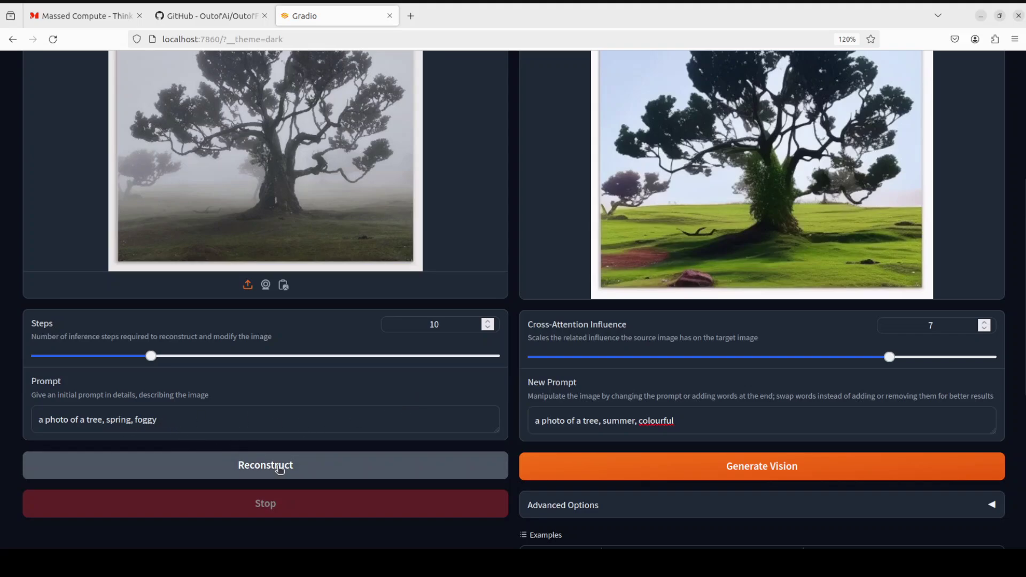
{"action": "left_click", "coordinate": [771, 475]}
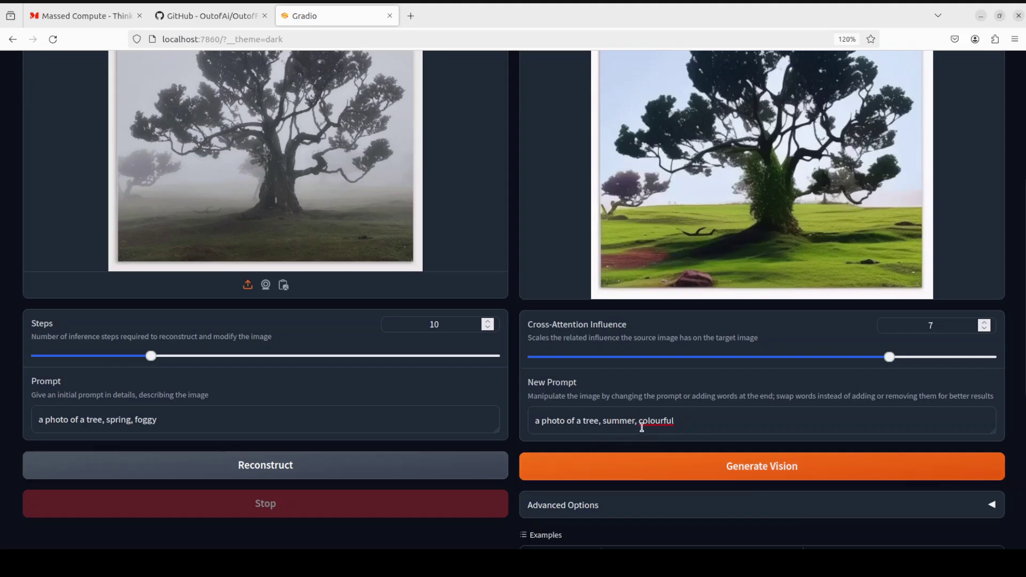
Replace "summer" with "autmn" in the tree's new prompt and generate the modified image
{"action": "left_click", "coordinate": [642, 427]}
{"action": "key", "text": "Left"}
{"action": "key", "text": "Left"}
{"action": "key", "text": "Left"}
{"action": "key", "text": "Left"}
{"action": "key", "text": "Left"}
{"action": "key", "text": "Left"}
{"action": "key", "text": "ctrl+shift+Left"}
{"action": "key", "text": "BackSpace"}
{"action": "type", "text": "autmn,"}
{"action": "left_click", "coordinate": [747, 471]}
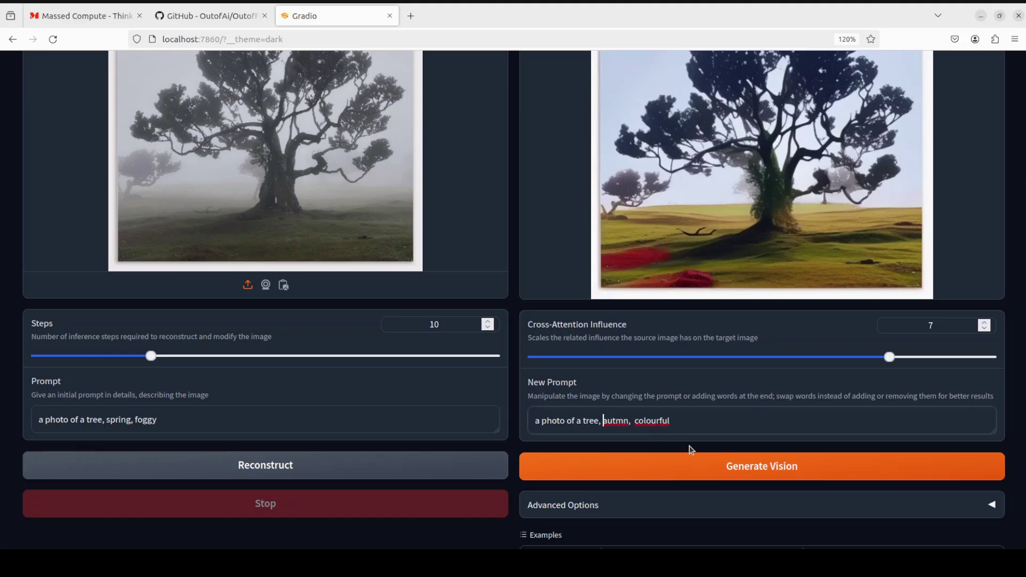
Change "autmn" back to "summer" in the tree's new prompt and generate the image again
{"action": "key", "text": "BackSpace"}
{"action": "key", "text": "Delete"}
{"action": "key", "text": "Delete"}
{"action": "key", "text": "Delete"}
{"action": "key", "text": "Delete"}
{"action": "key", "text": "Delete"}
{"action": "type", "text": "summer,"}
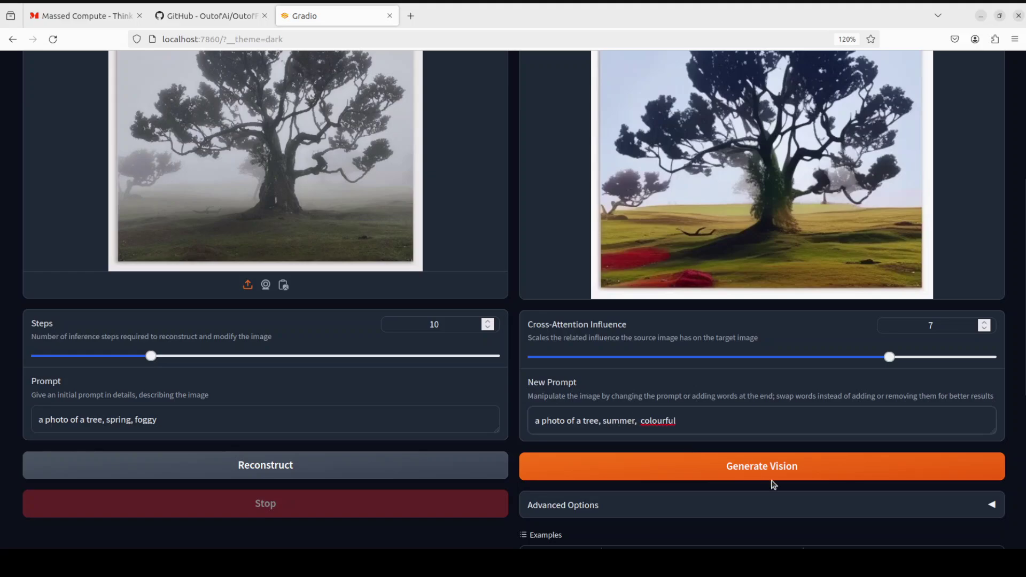
{"action": "left_click", "coordinate": [768, 474]}
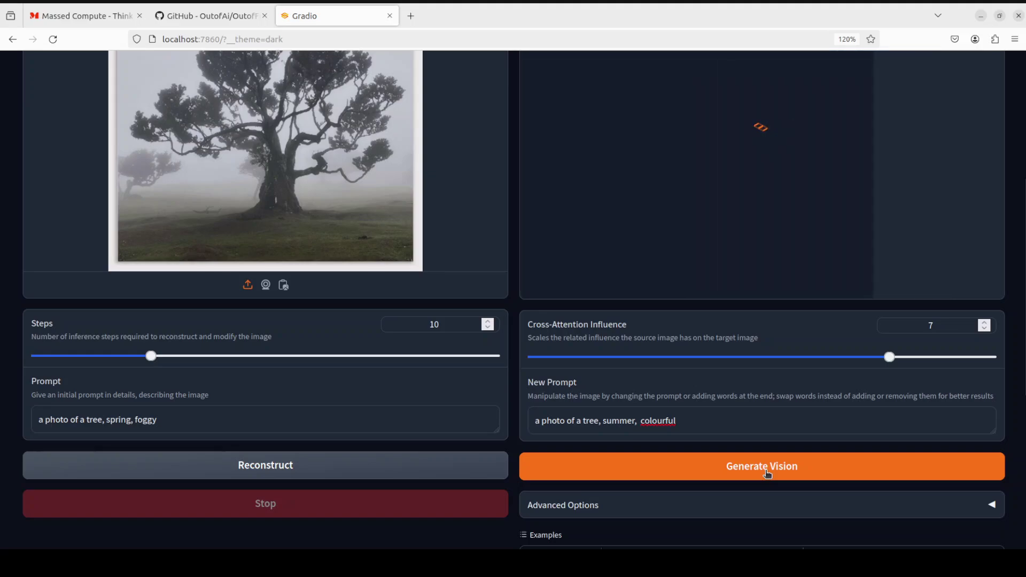
Replace "tree" with "statue of horse" in the new prompt and generate the modified image
{"action": "left_click", "coordinate": [585, 421]}
{"action": "key", "text": "BackSpace"}
{"action": "key", "text": "BackSpace"}
{"action": "key", "text": "BackSpace"}
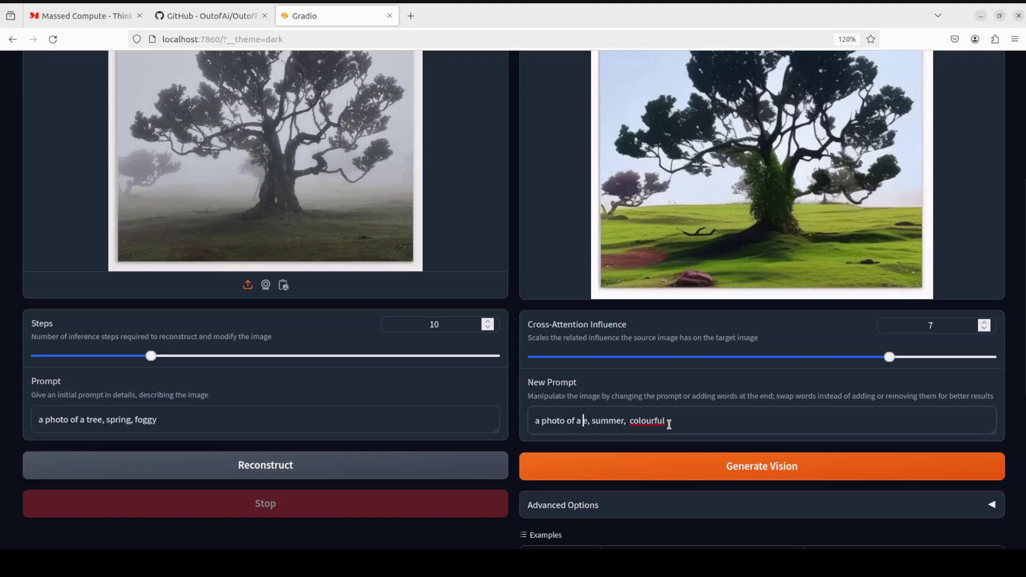
{"action": "key", "text": "Delete"}
{"action": "type", "text": "statue"}
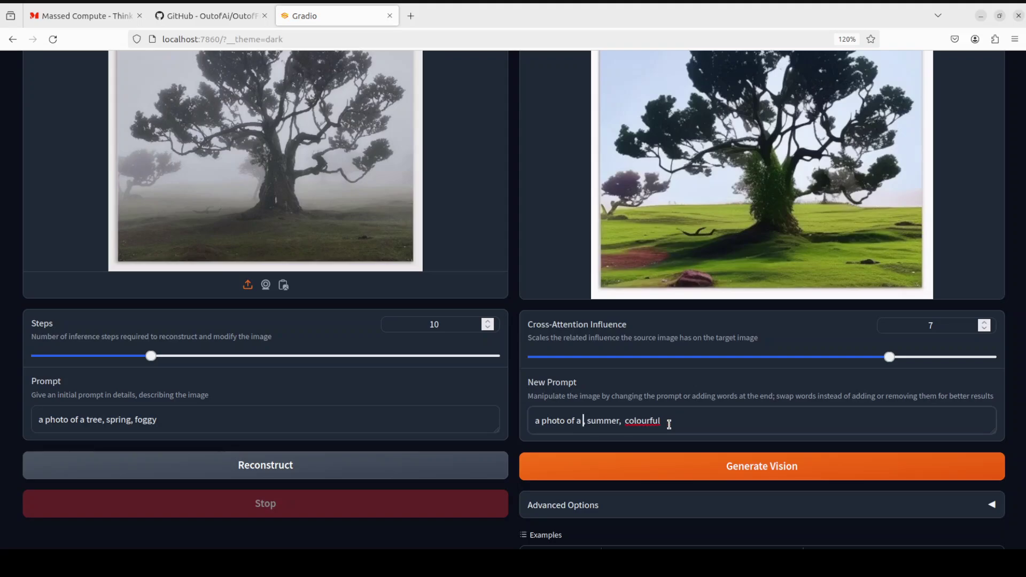
{"action": "type", "text": " of horse,"}
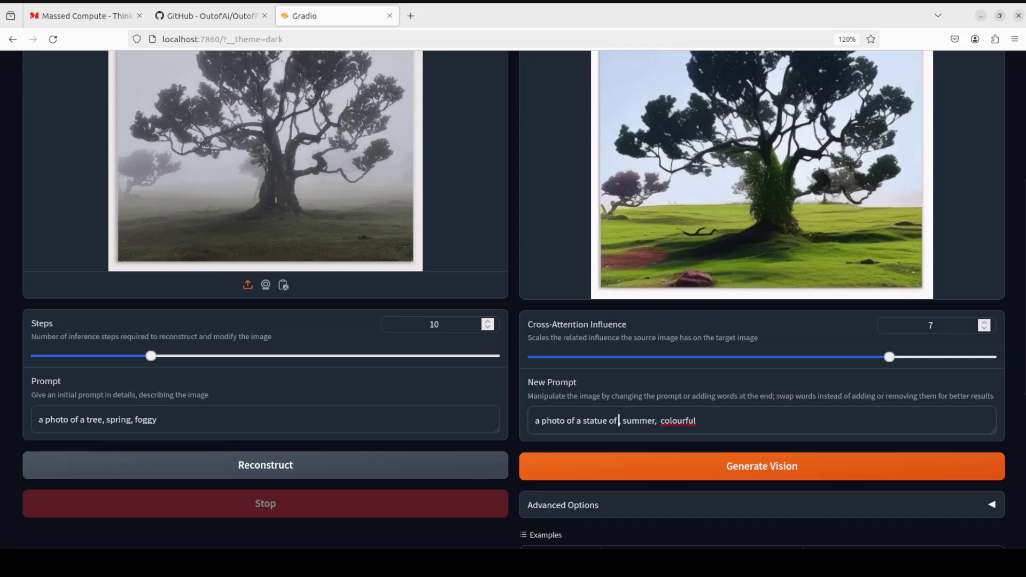
{"action": "left_click", "coordinate": [783, 471]}
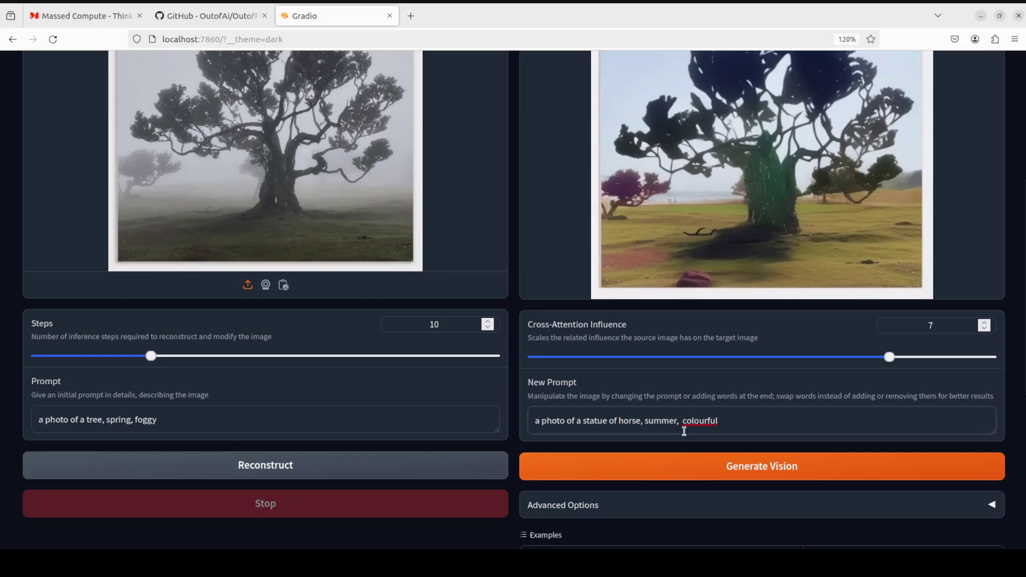
Change "statue of horse" back to "tree" in the new prompt
{"action": "key", "text": "Left"}
{"action": "key", "text": "Left"}
{"action": "key", "text": "Delete"}
{"action": "key", "text": "Delete"}
{"action": "key", "text": "Delete"}
{"action": "key", "text": "Delete"}
{"action": "key", "text": "Delete"}
{"action": "key", "text": "Delete"}
{"action": "key", "text": "Delete"}
{"action": "key", "text": "Delete"}
{"action": "key", "text": "Delete"}
{"action": "key", "text": "Delete"}
{"action": "key", "text": "Delete"}
{"action": "key", "text": "Delete"}
{"action": "key", "text": "Delete"}
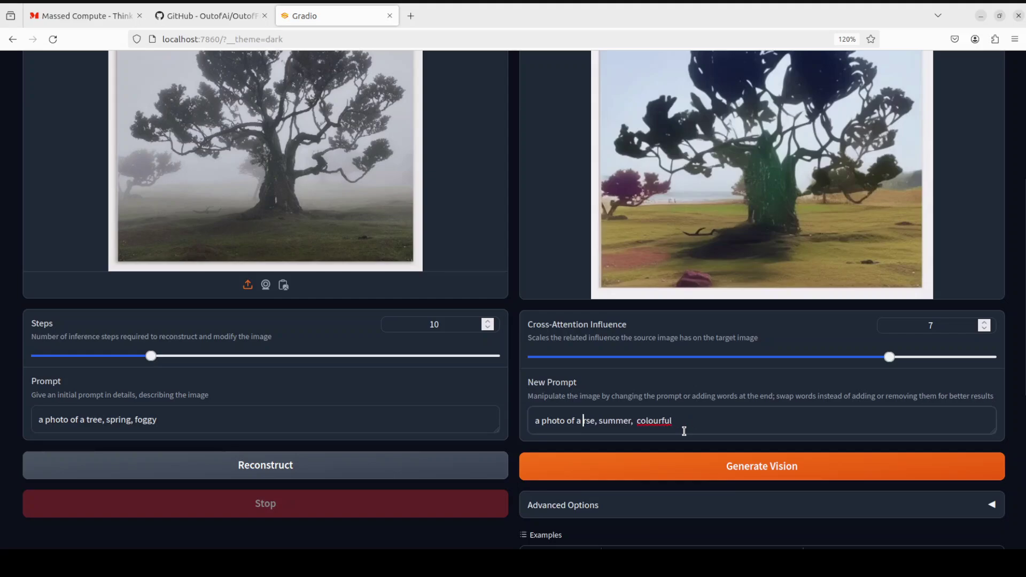
{"action": "key", "text": "Delete"}
{"action": "key", "text": "Delete"}
{"action": "type", "text": "tre"}
Append ", with a swing" to the tree's new prompt, generate the image and compare it with the source
{"action": "left_click", "coordinate": [675, 421]}
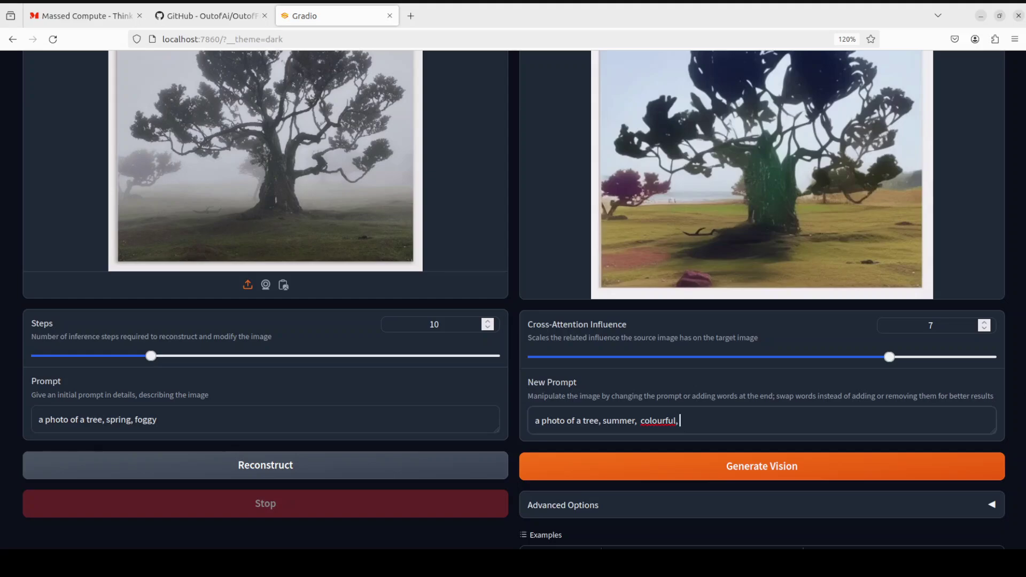
{"action": "type", "text": ", with a swing"}
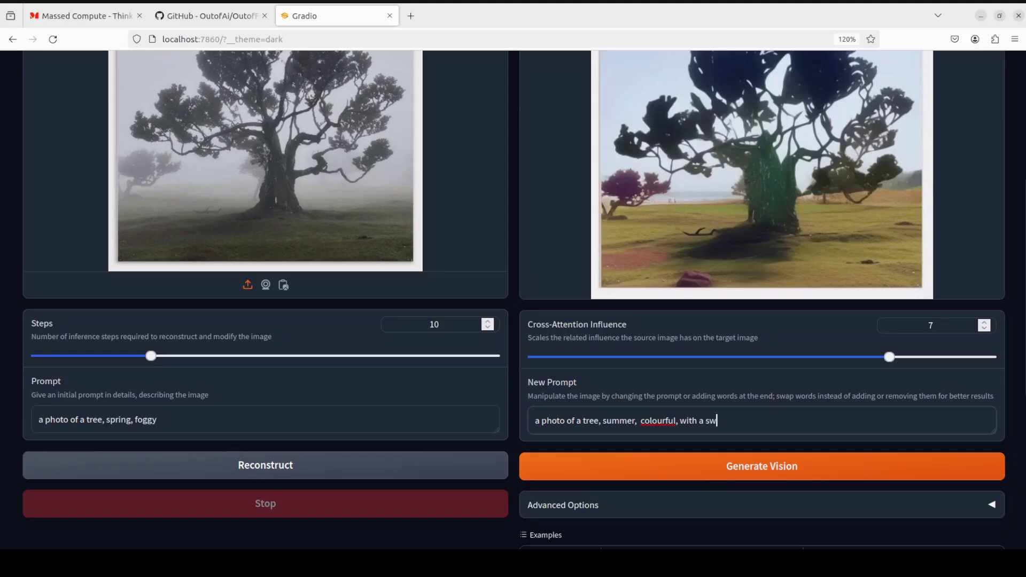
{"action": "left_click", "coordinate": [785, 479]}
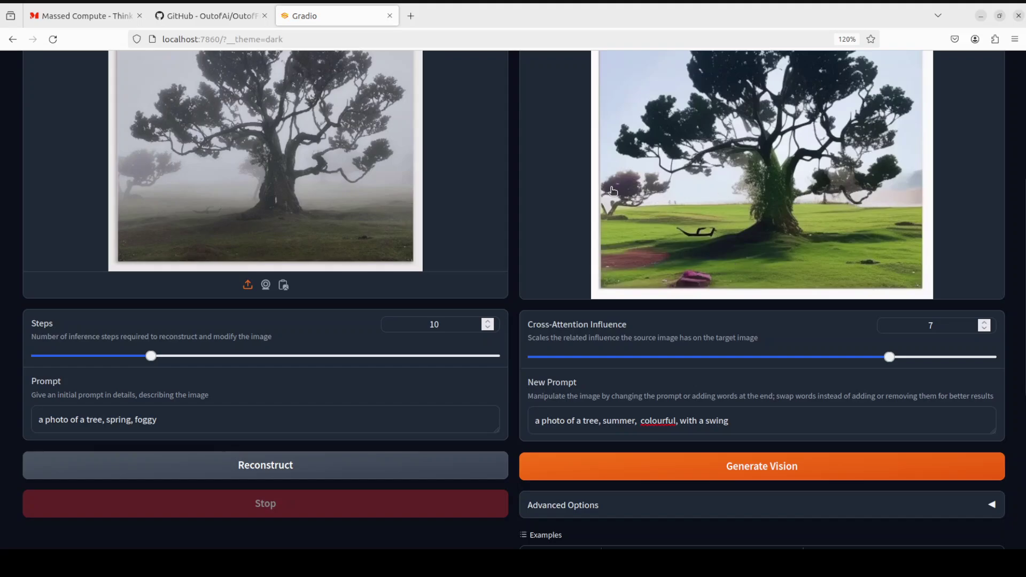
{"action": "scroll", "coordinate": [560, 196], "scroll_direction": "up", "scroll_amount": 5}
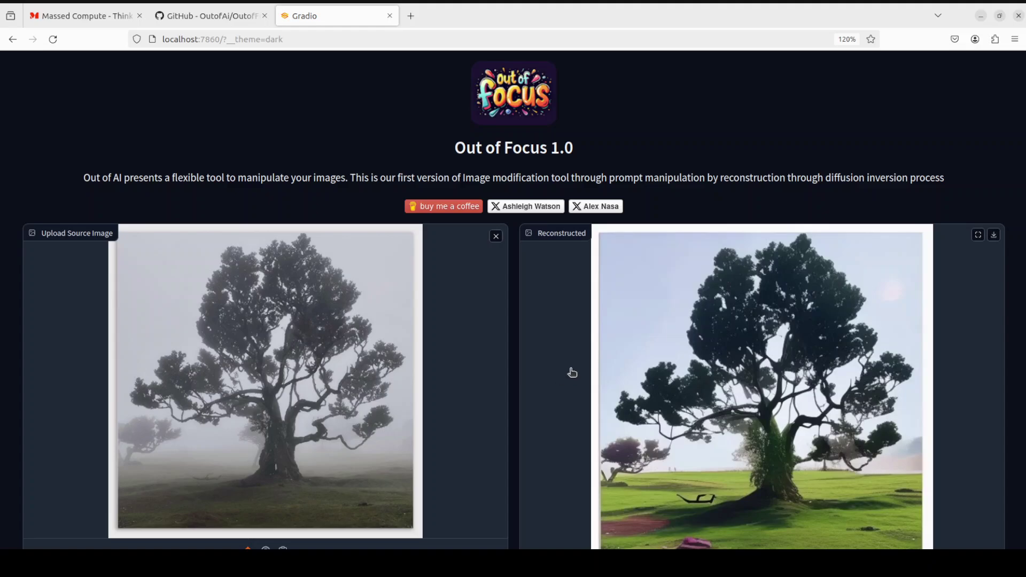
Expand the advanced options and review the self-attention weight adjustment settings for each resolution
{"action": "scroll", "coordinate": [499, 370], "scroll_direction": "down", "scroll_amount": 7}
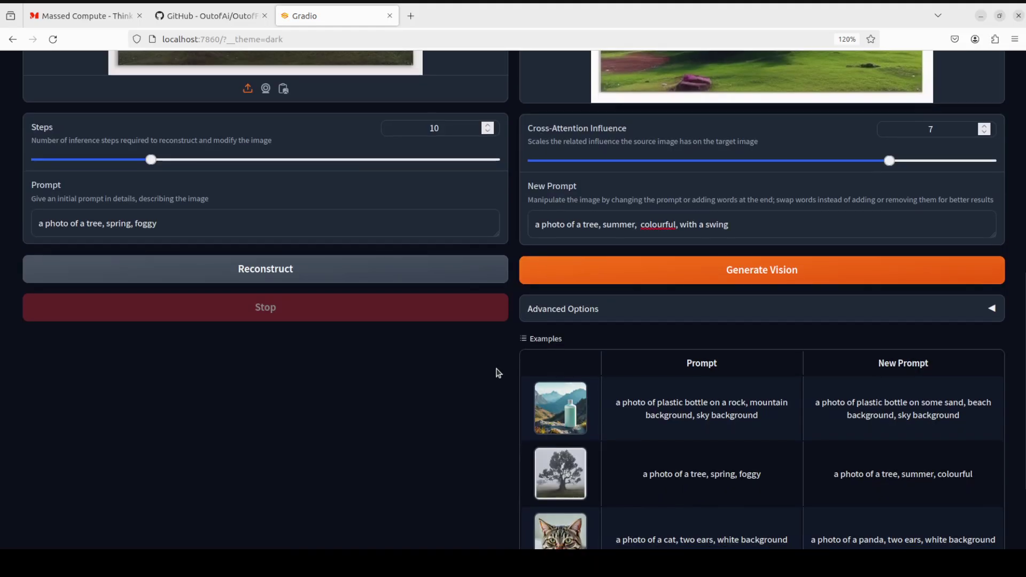
{"action": "scroll", "coordinate": [498, 373], "scroll_direction": "down", "scroll_amount": 2}
{"action": "scroll", "coordinate": [497, 372], "scroll_direction": "up", "scroll_amount": 4}
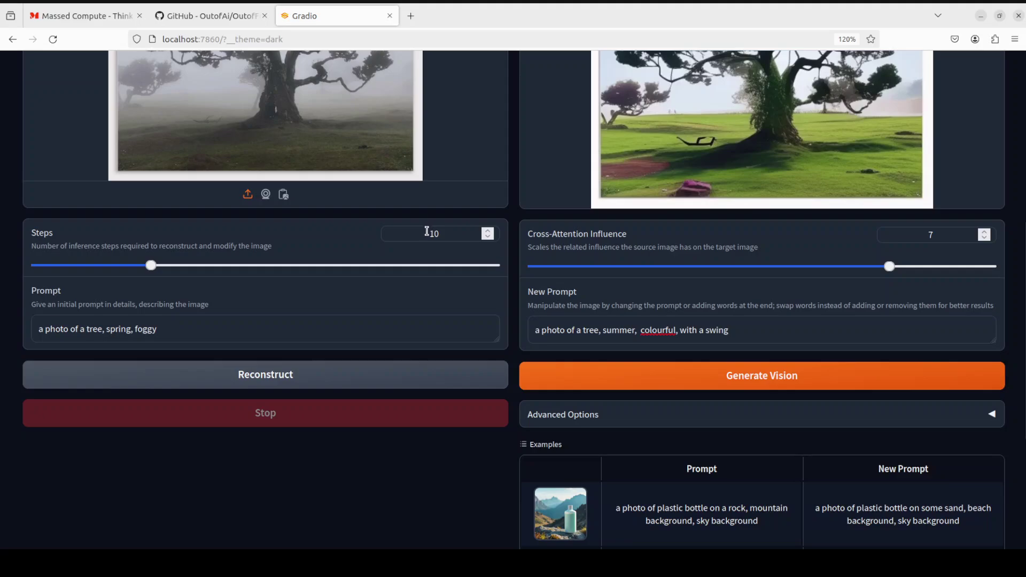
{"action": "left_click", "coordinate": [984, 421]}
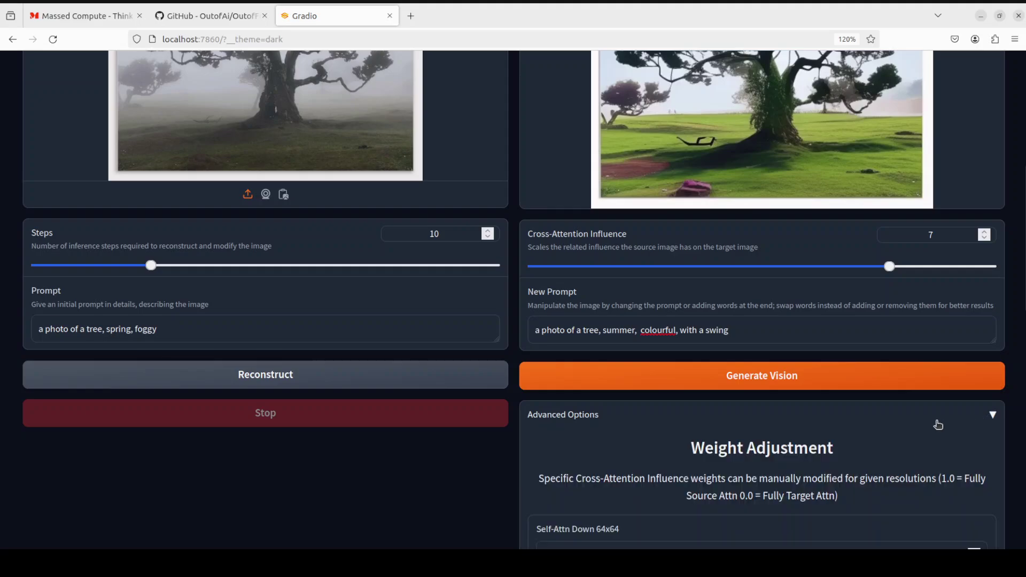
{"action": "scroll", "coordinate": [931, 418], "scroll_direction": "down", "scroll_amount": 3}
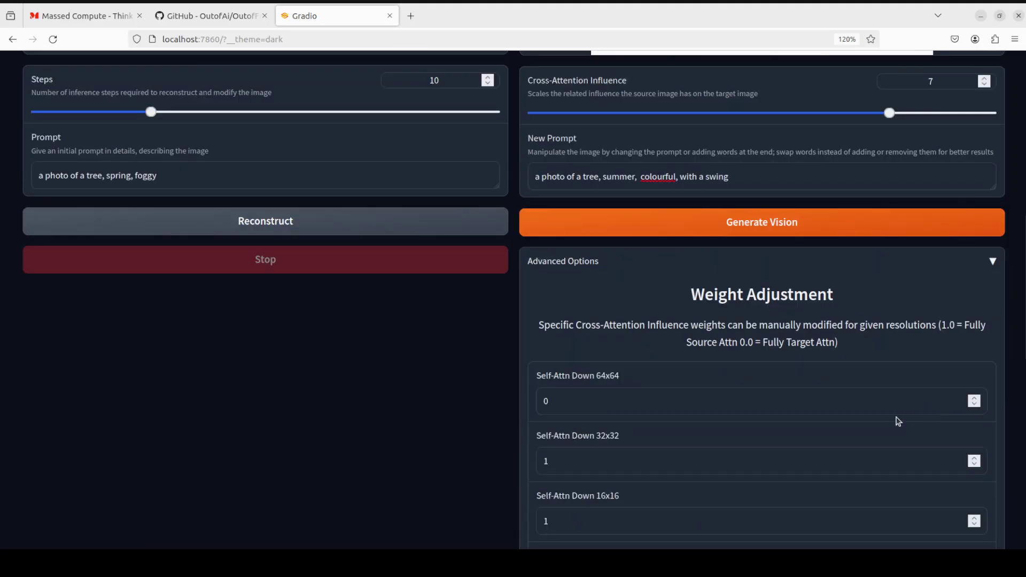
{"action": "scroll", "coordinate": [898, 419], "scroll_direction": "down", "scroll_amount": 3}
{"action": "scroll", "coordinate": [896, 416], "scroll_direction": "down", "scroll_amount": 3}
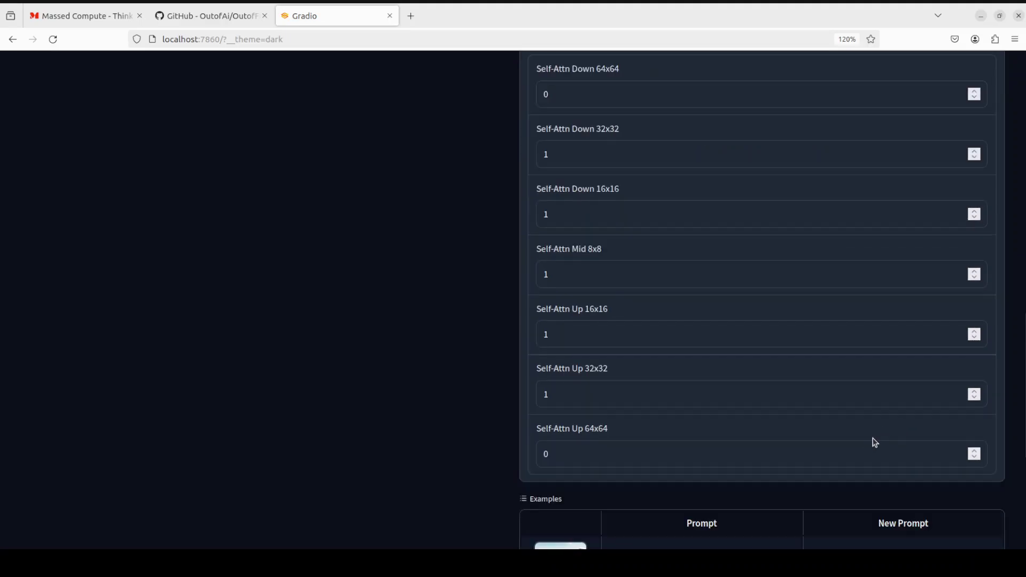
{"action": "scroll", "coordinate": [872, 439], "scroll_direction": "up", "scroll_amount": 6}
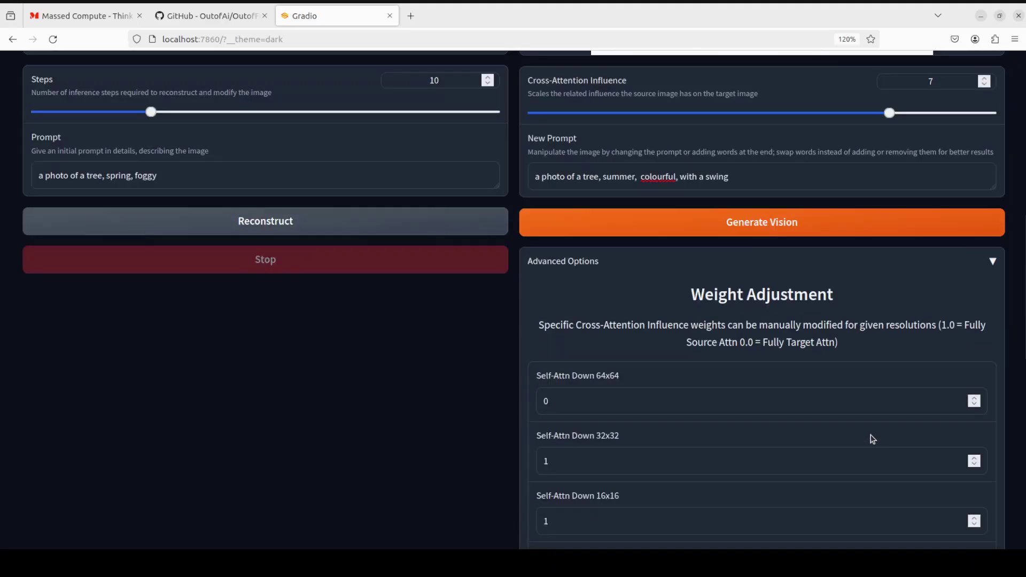
{"action": "scroll", "coordinate": [871, 447], "scroll_direction": "up", "scroll_amount": 3}
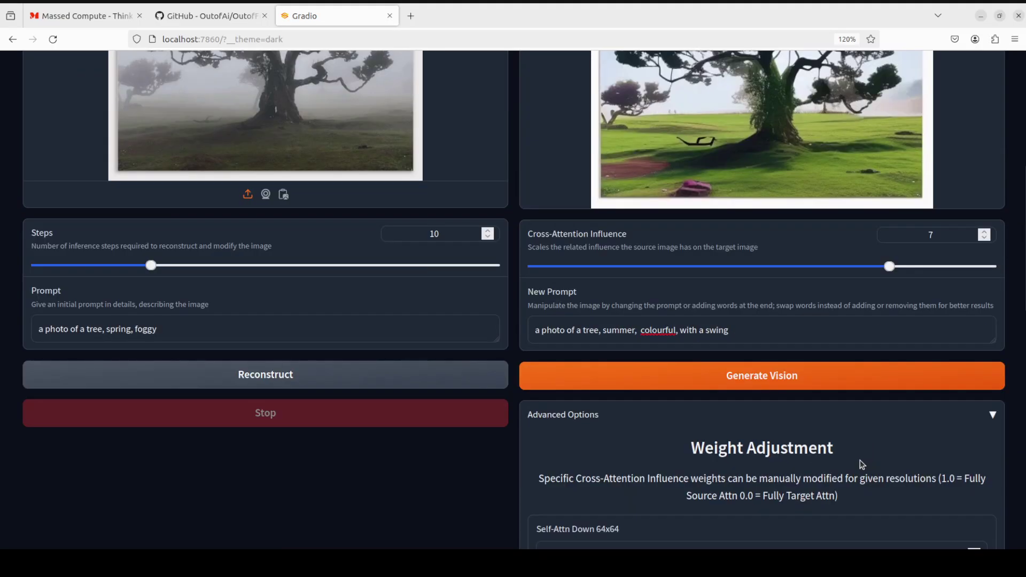
{"action": "scroll", "coordinate": [859, 459], "scroll_direction": "up", "scroll_amount": 7}
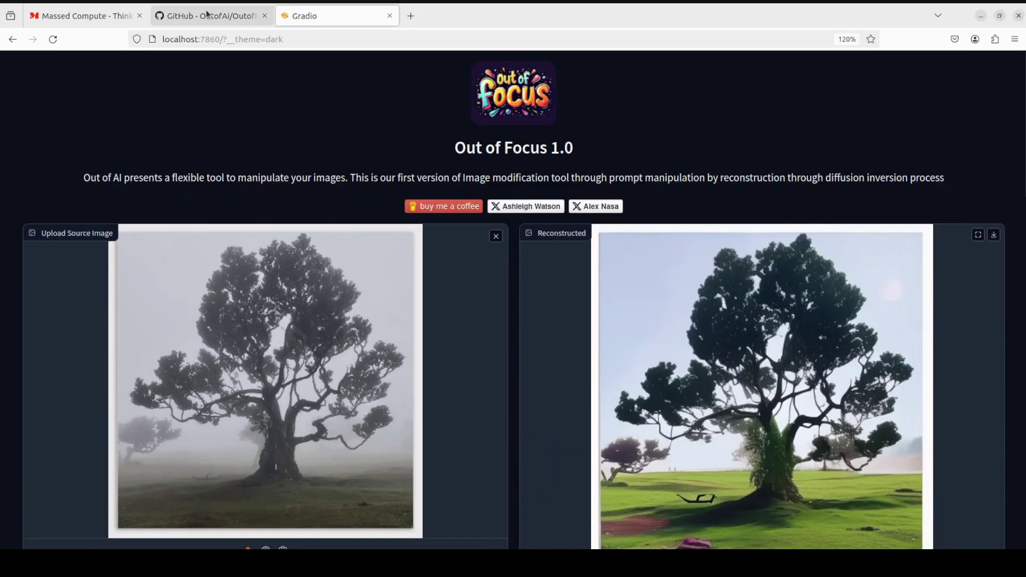
Return to the OutofFocus GitHub repository page and look over its file list and README header
{"action": "left_click", "coordinate": [182, 15]}
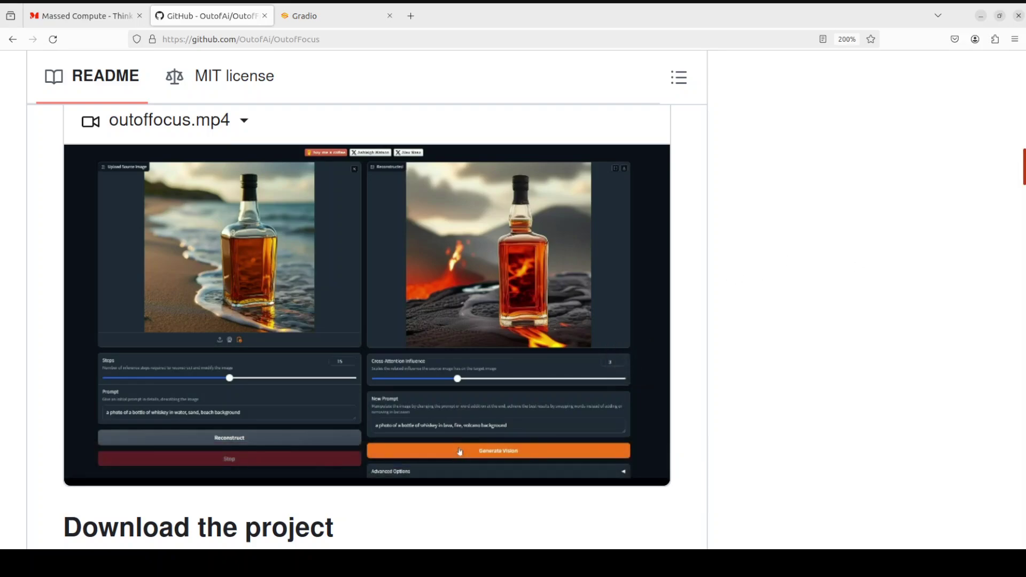
{"action": "scroll", "coordinate": [460, 451], "scroll_direction": "up", "scroll_amount": 10}
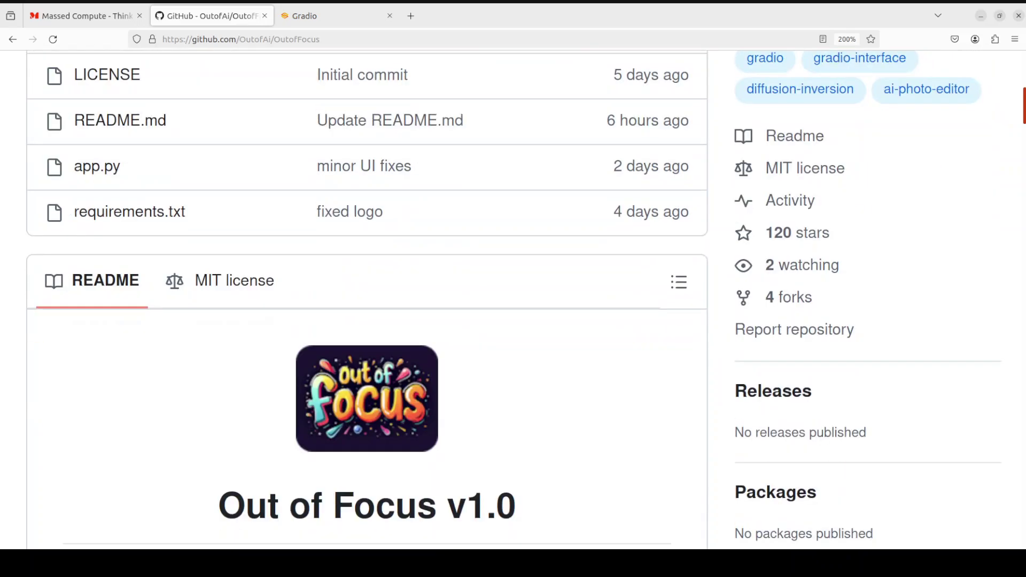
{"action": "scroll", "coordinate": [513, 299], "scroll_direction": "down", "scroll_amount": 2}
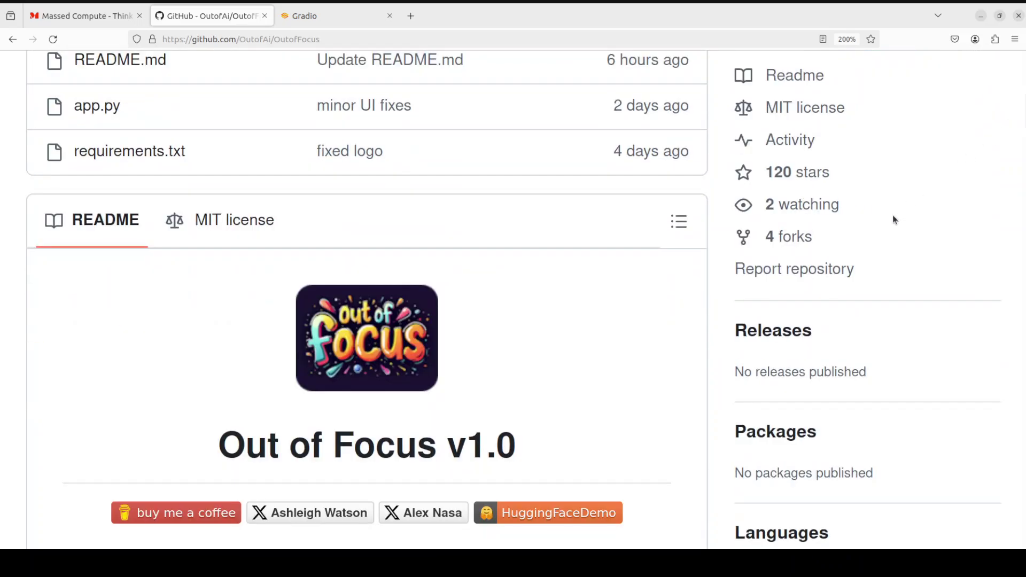